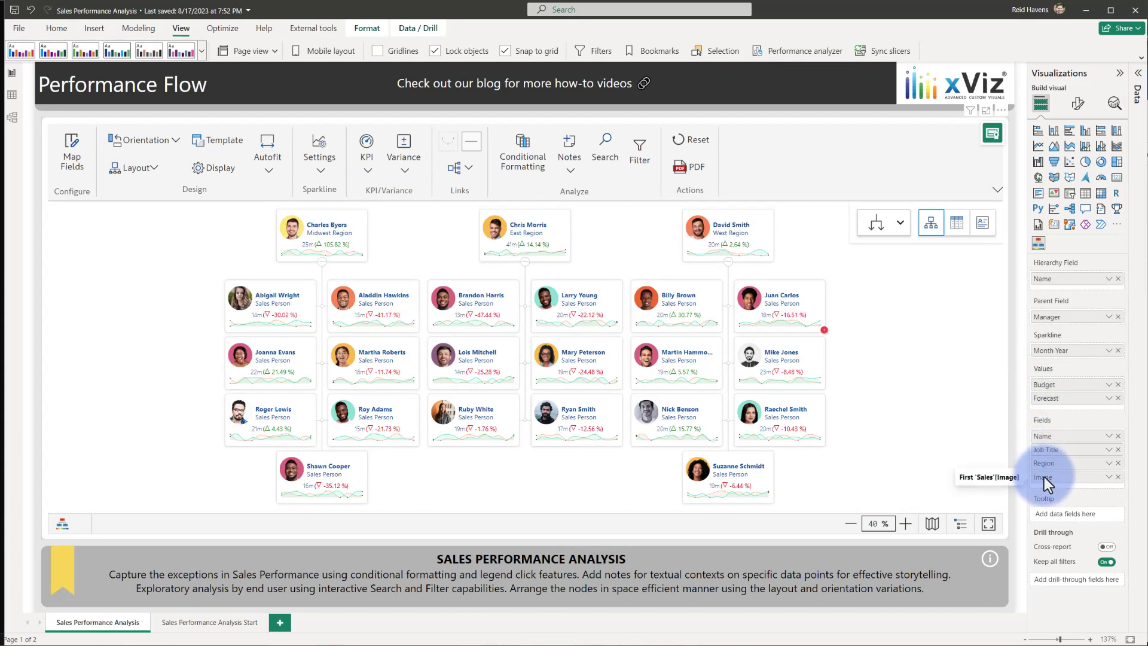
Step: Go to the Sales Performance Analysis Start page and put the xViz visual into Edit mode
left_click(218, 623)
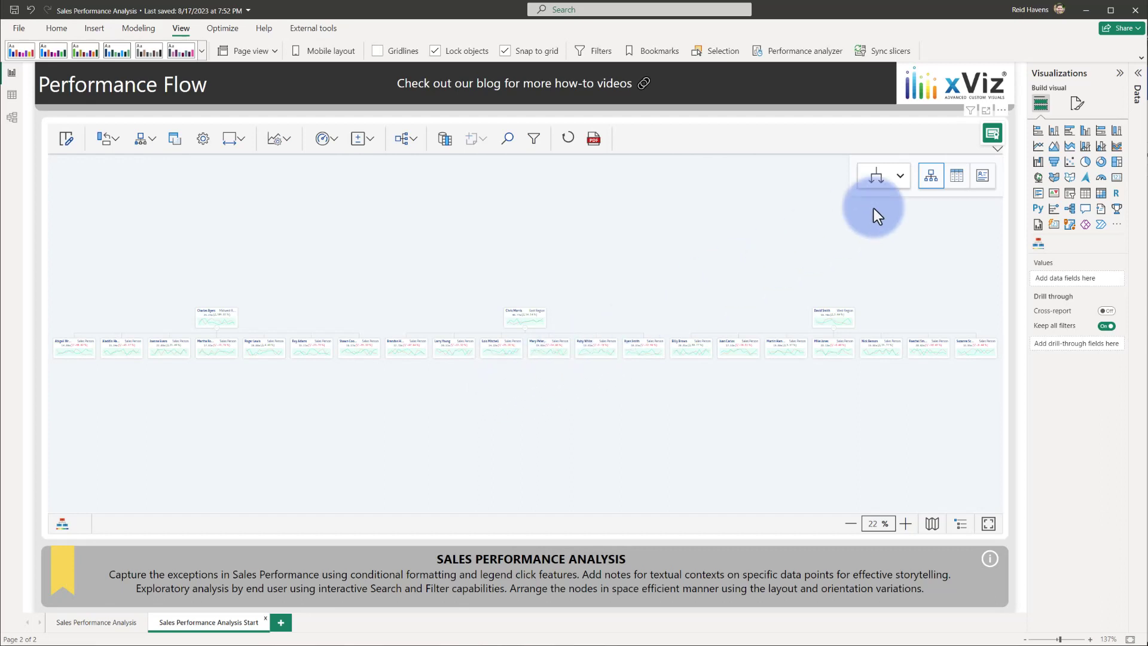
left_click(995, 149)
left_click(925, 172)
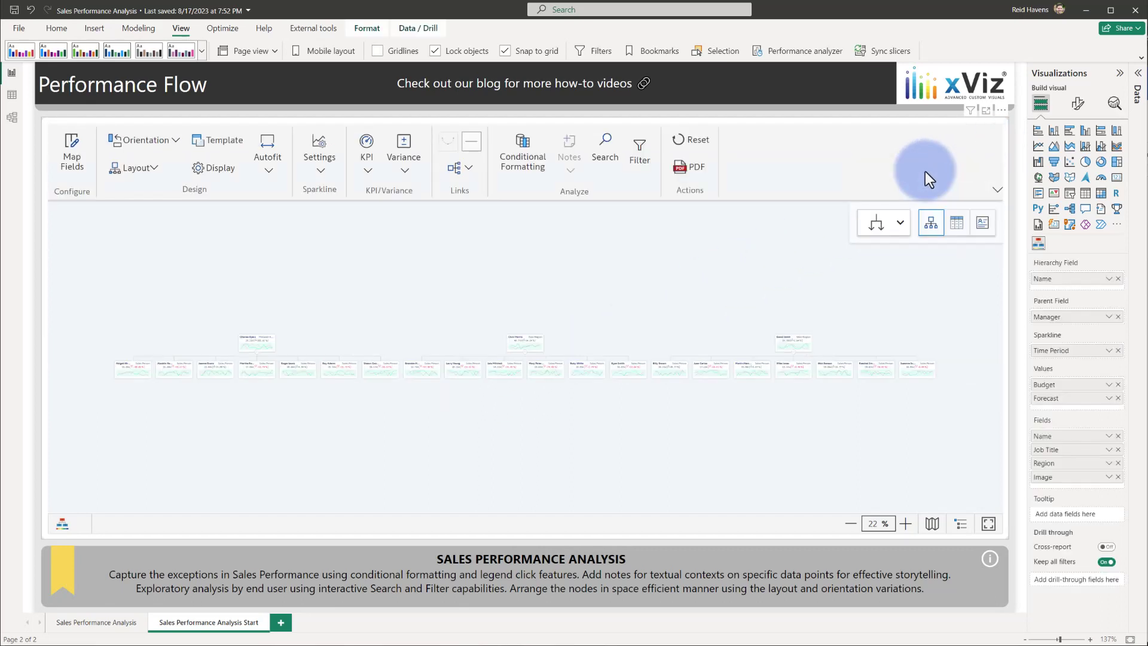
Step: Try the Mixed layout on the org chart, then switch it to the Tree layout
left_click(153, 168)
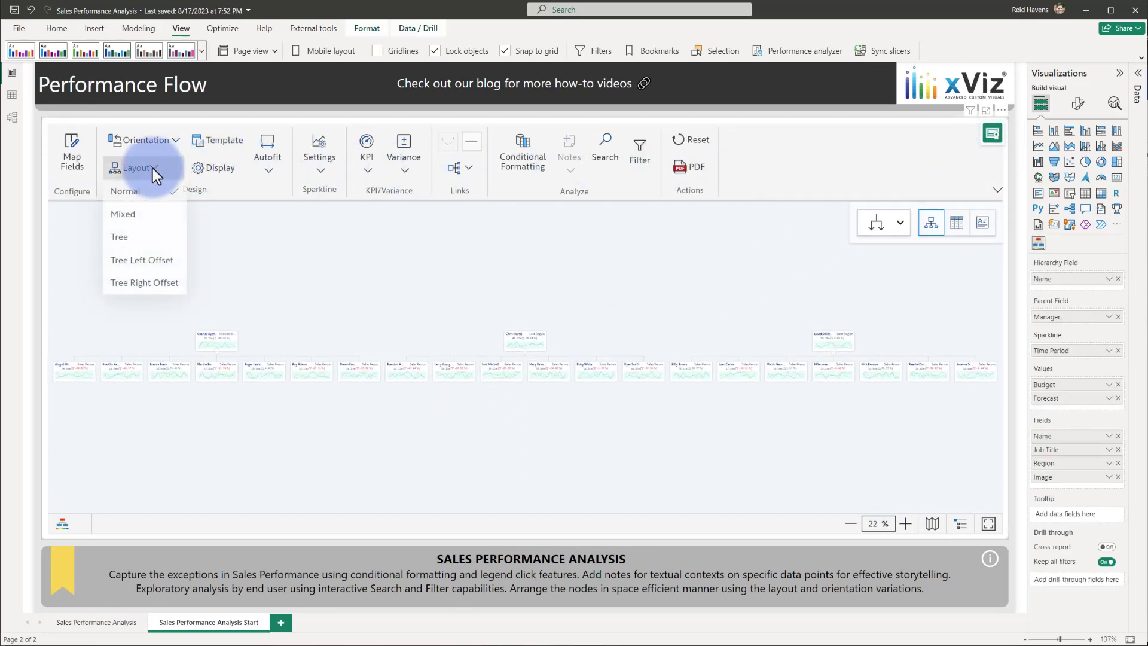
left_click(124, 215)
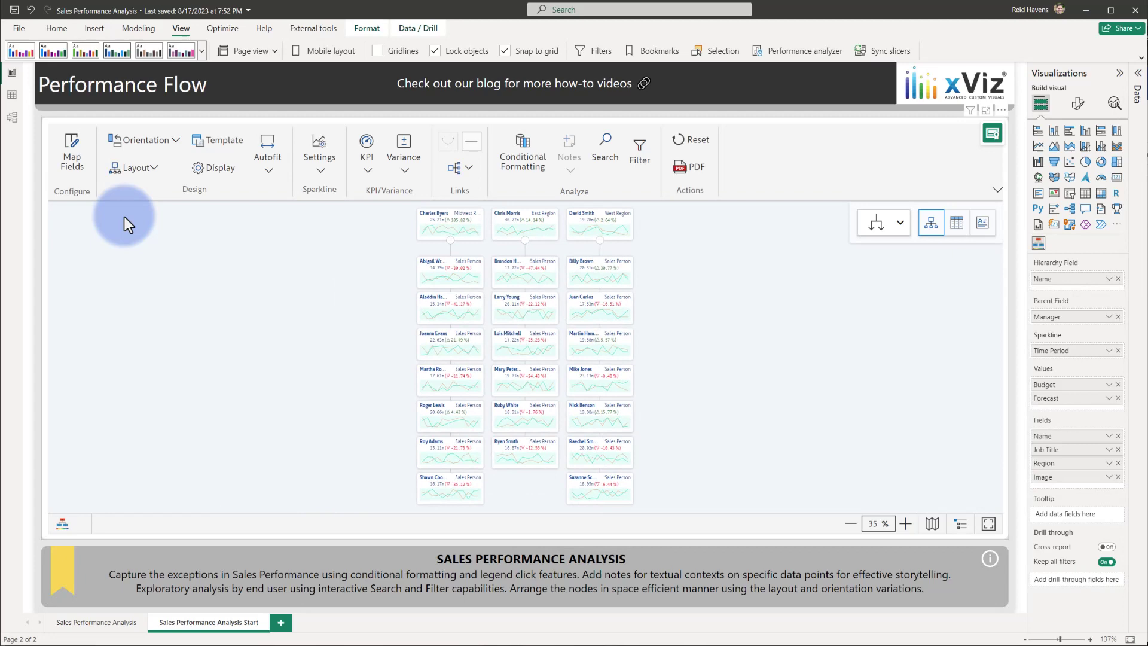
left_click(134, 168)
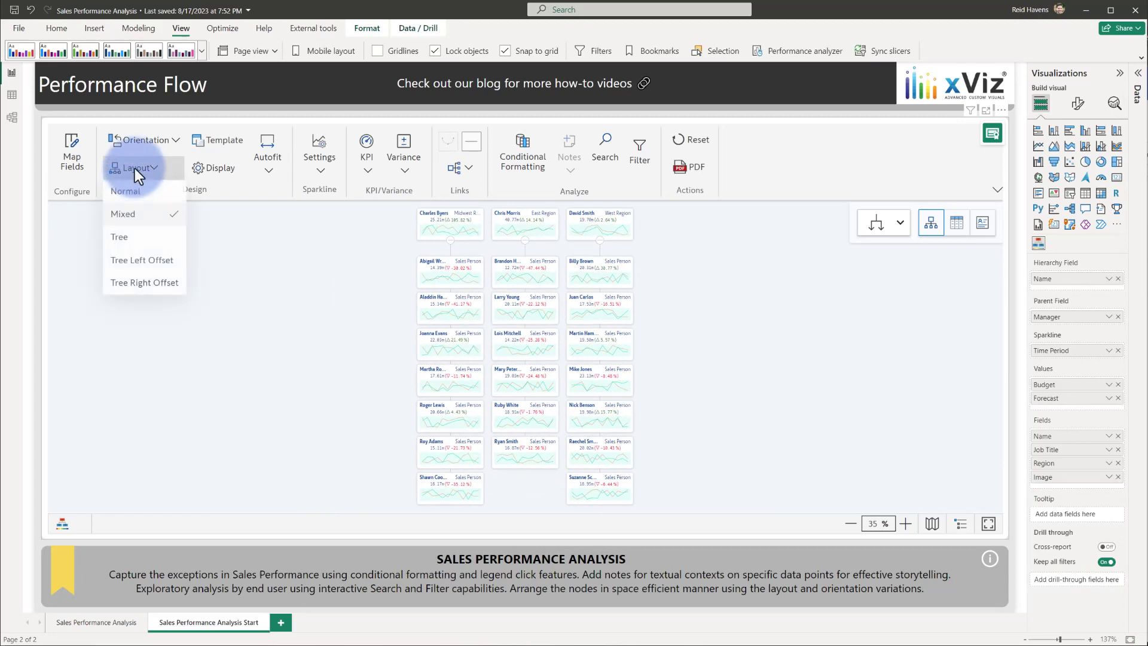
left_click(121, 238)
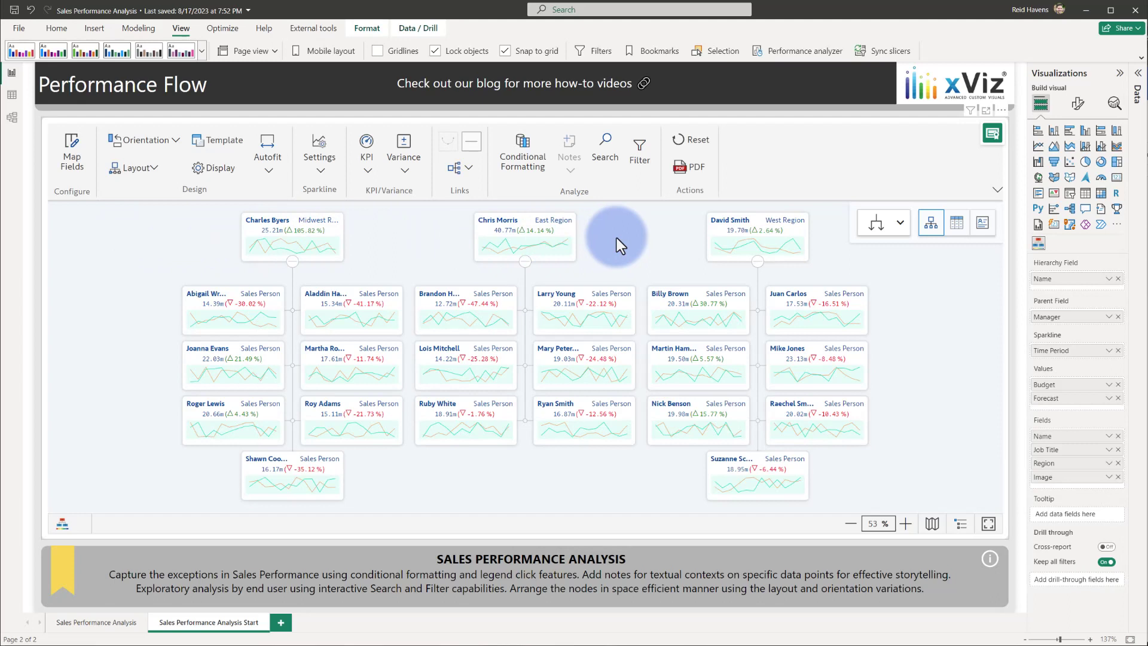
Step: Map the Image measure into the Node Detail Image slot and submit to show profile photos
left_click(78, 150)
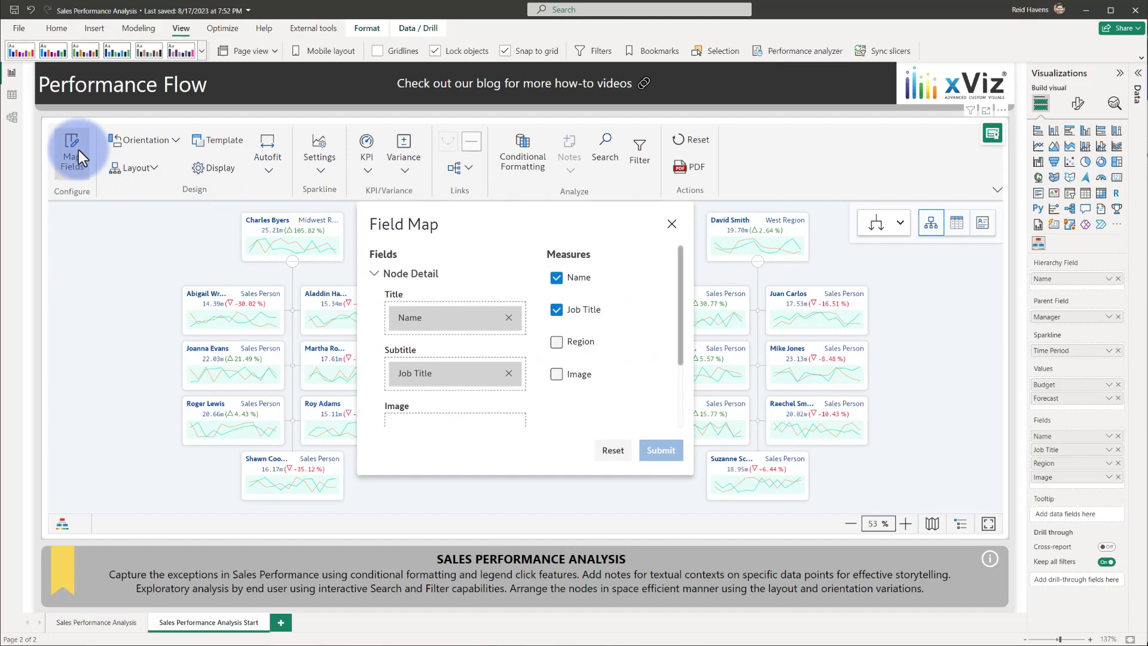
scroll(554, 283, "down", 1)
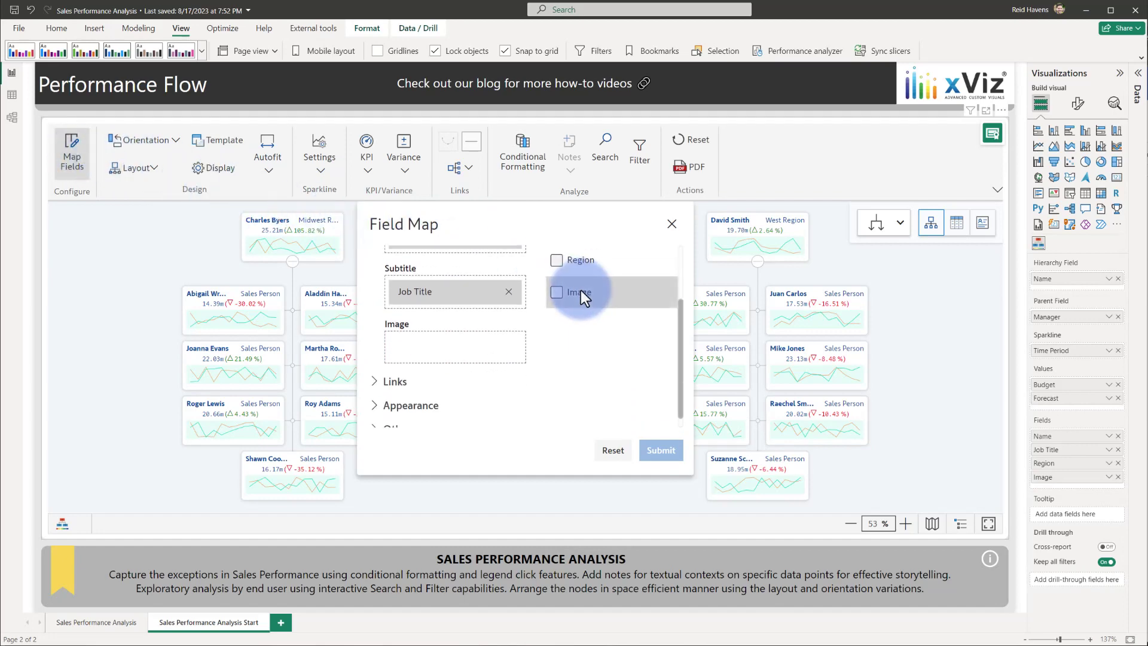
left_click_drag(580, 290, 433, 350)
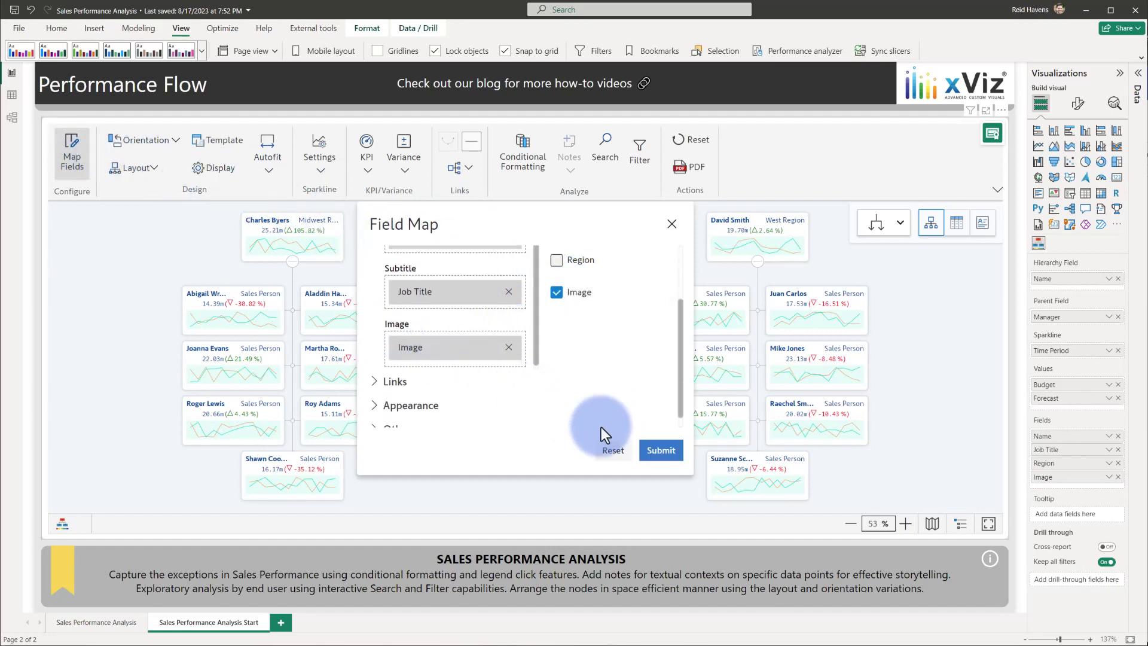
left_click(658, 452)
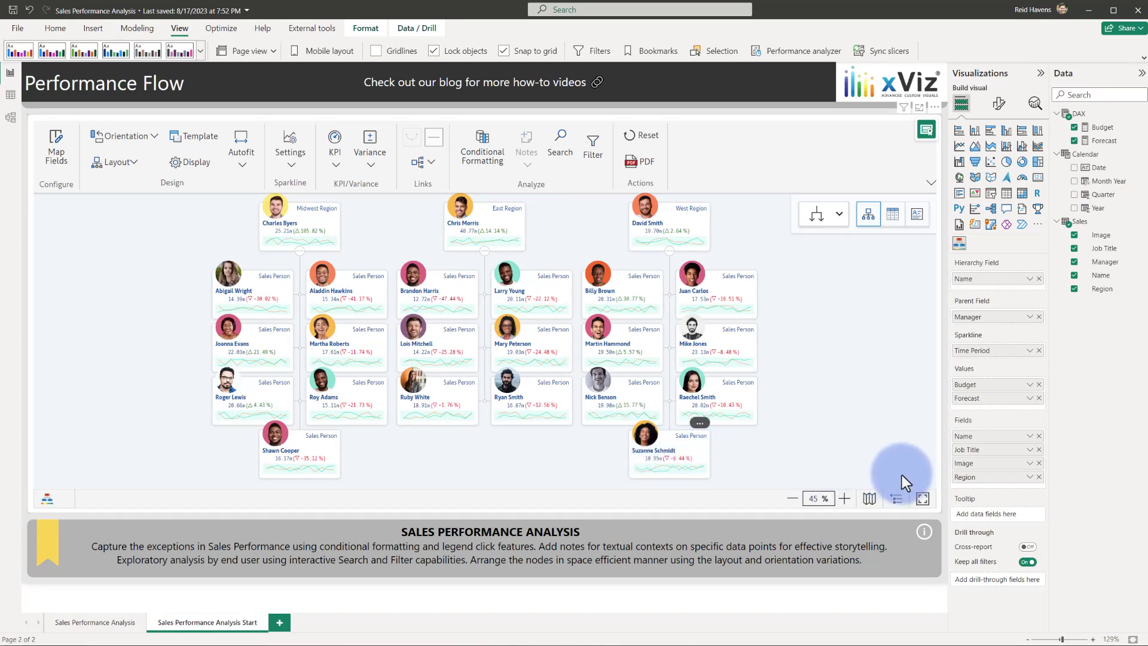
Step: Add Region to the Tooltip well and check the tooltip on several person cards
left_click_drag(964, 479, 968, 517)
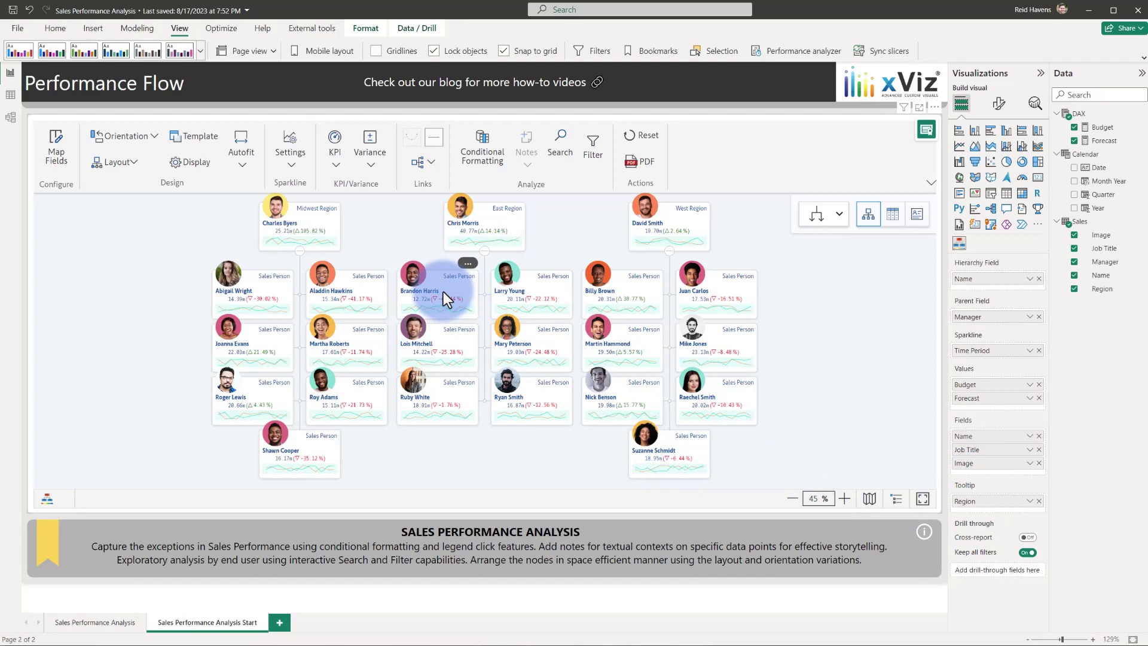
mouse_move(443, 292)
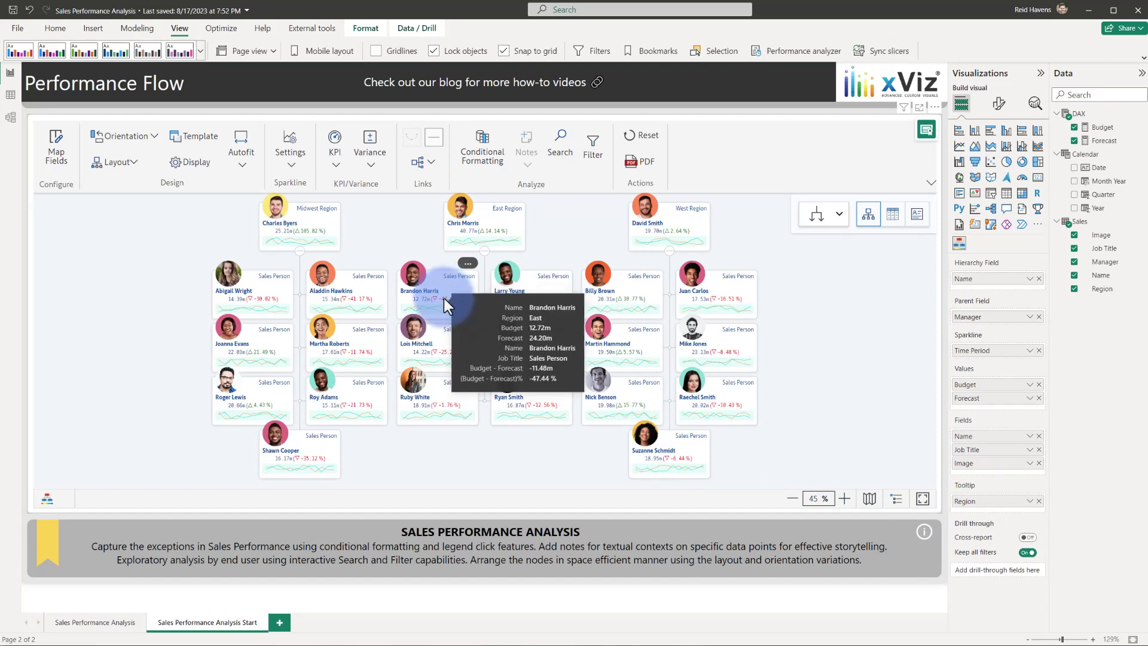
mouse_move(448, 320)
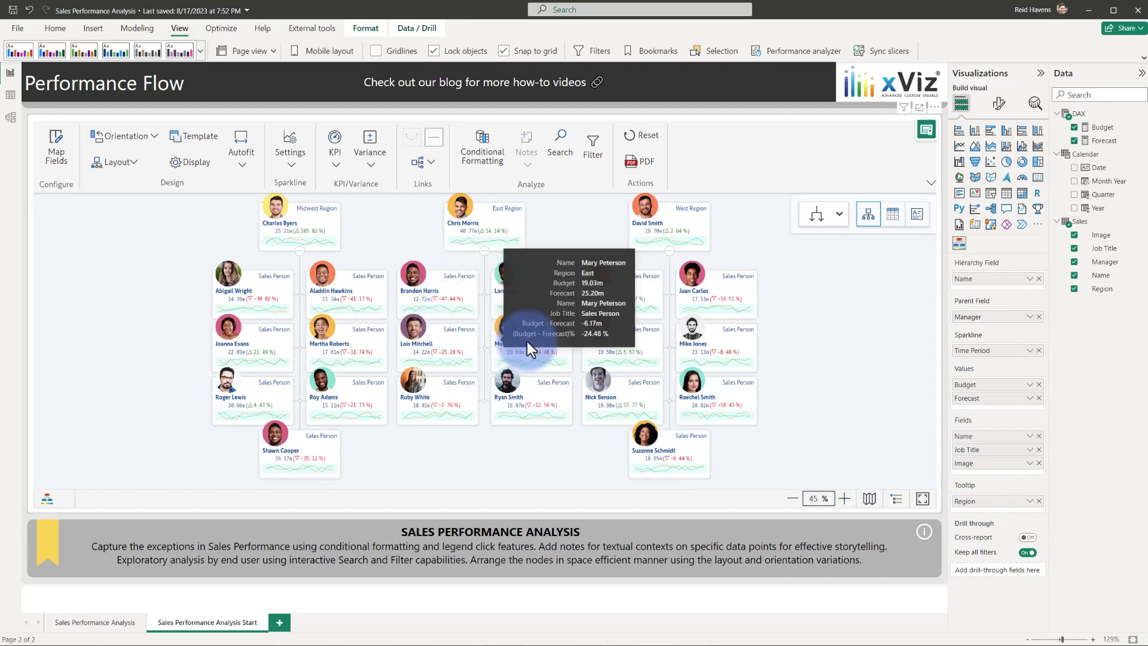
mouse_move(621, 343)
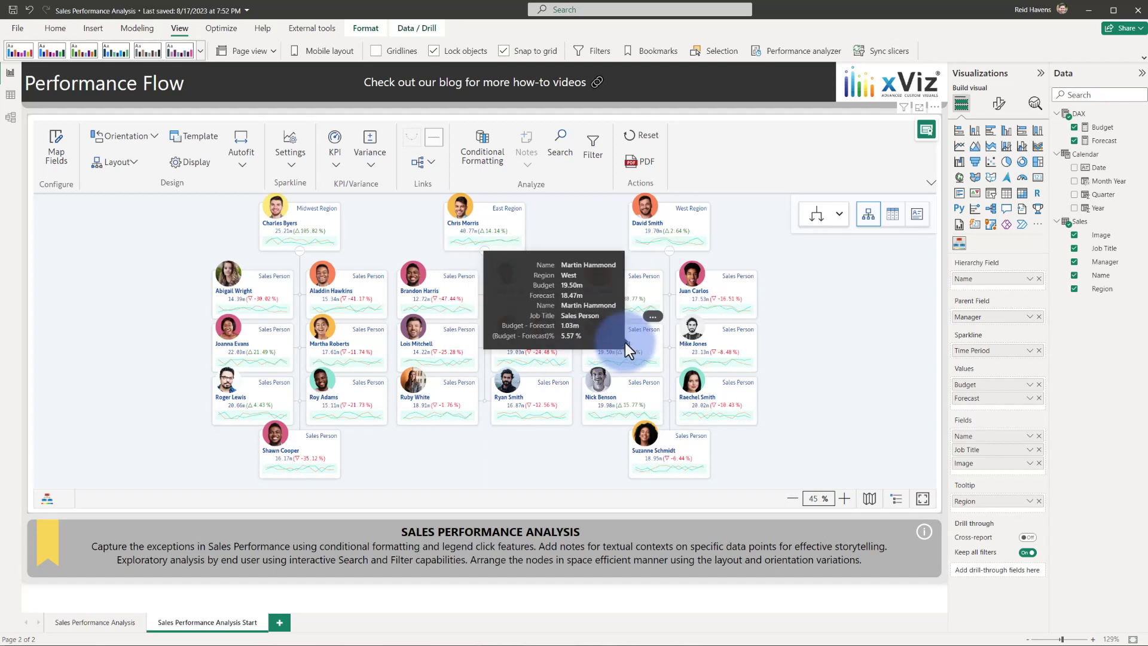
mouse_move(716, 336)
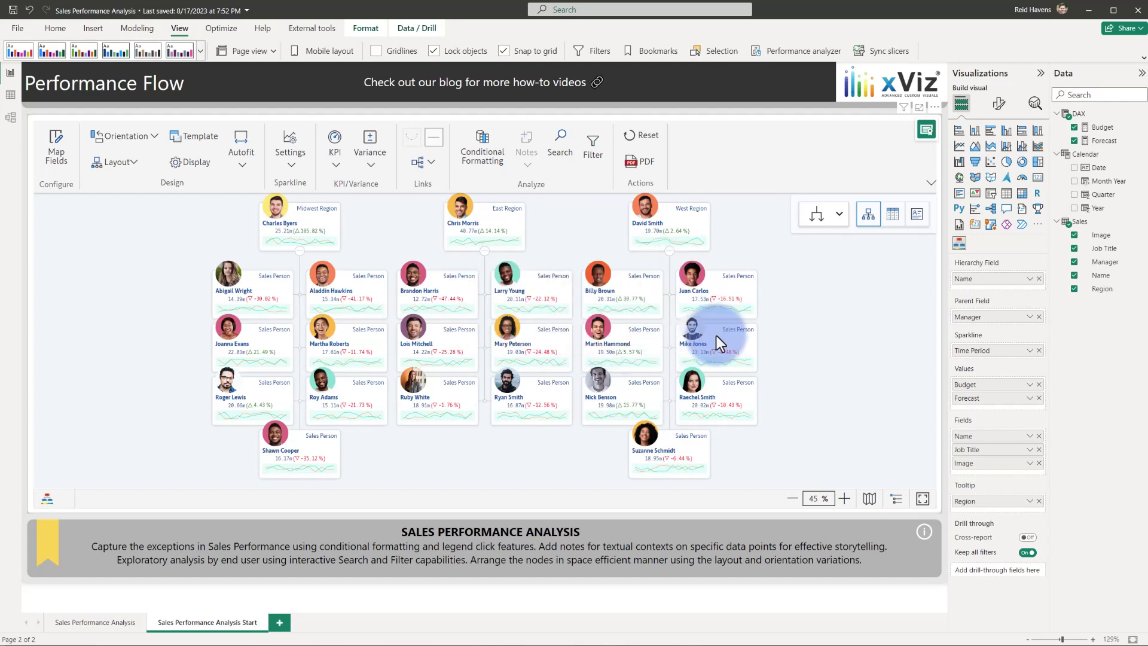
Step: Try the Bottom, Right and Left orientations on the org chart
left_click(119, 134)
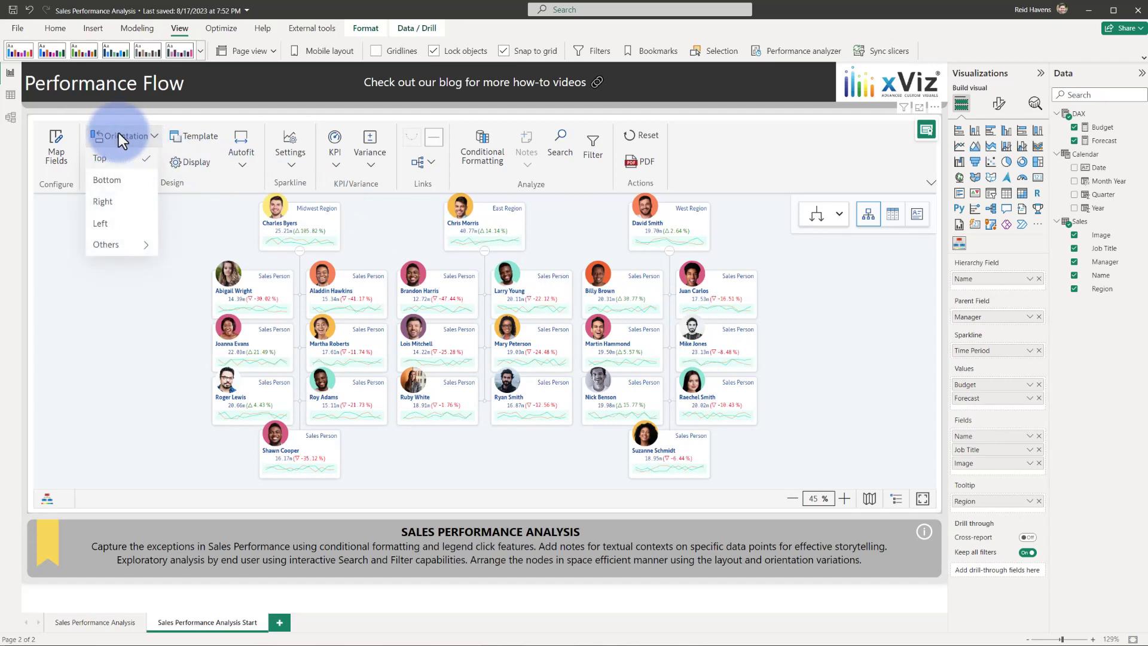
left_click(109, 179)
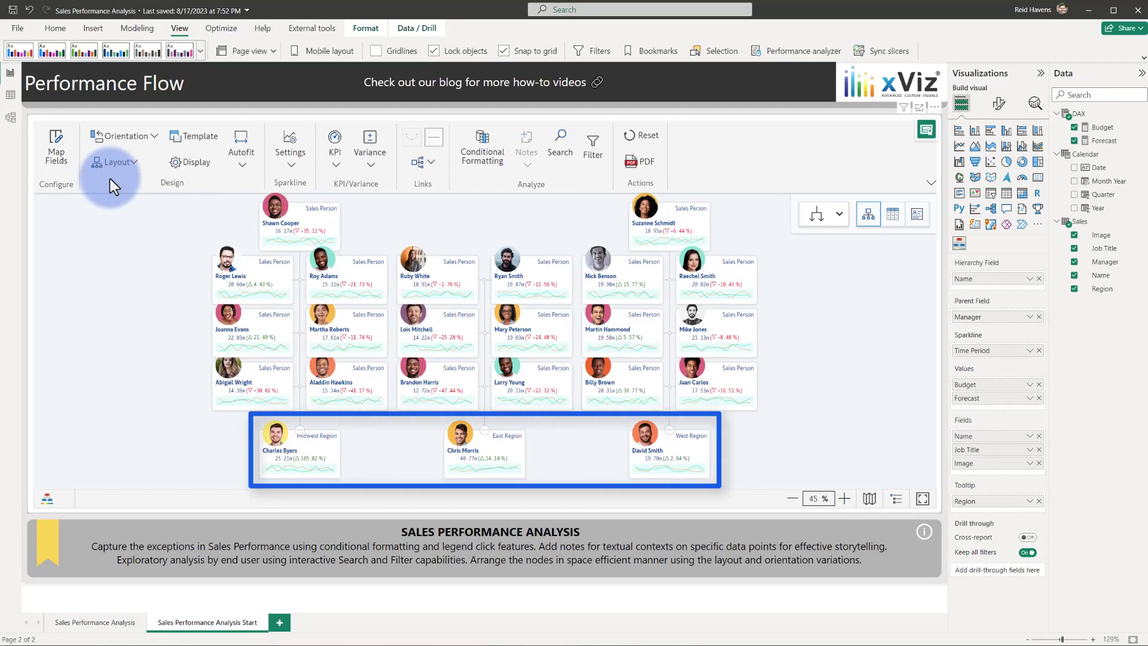
left_click(113, 137)
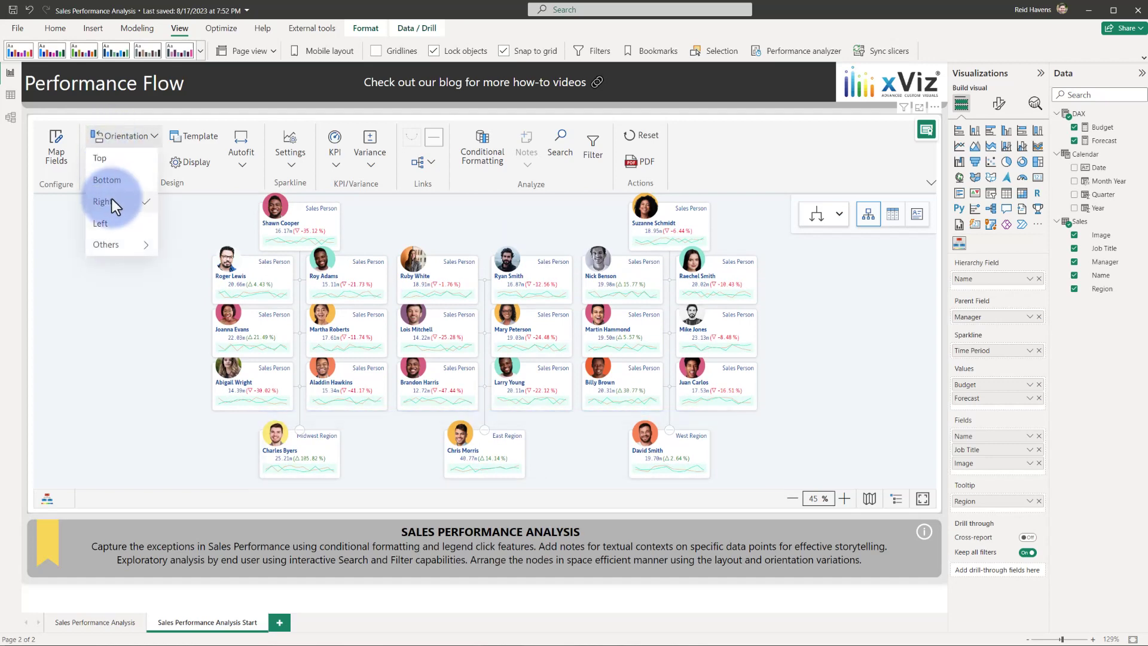
left_click(112, 199)
left_click(120, 135)
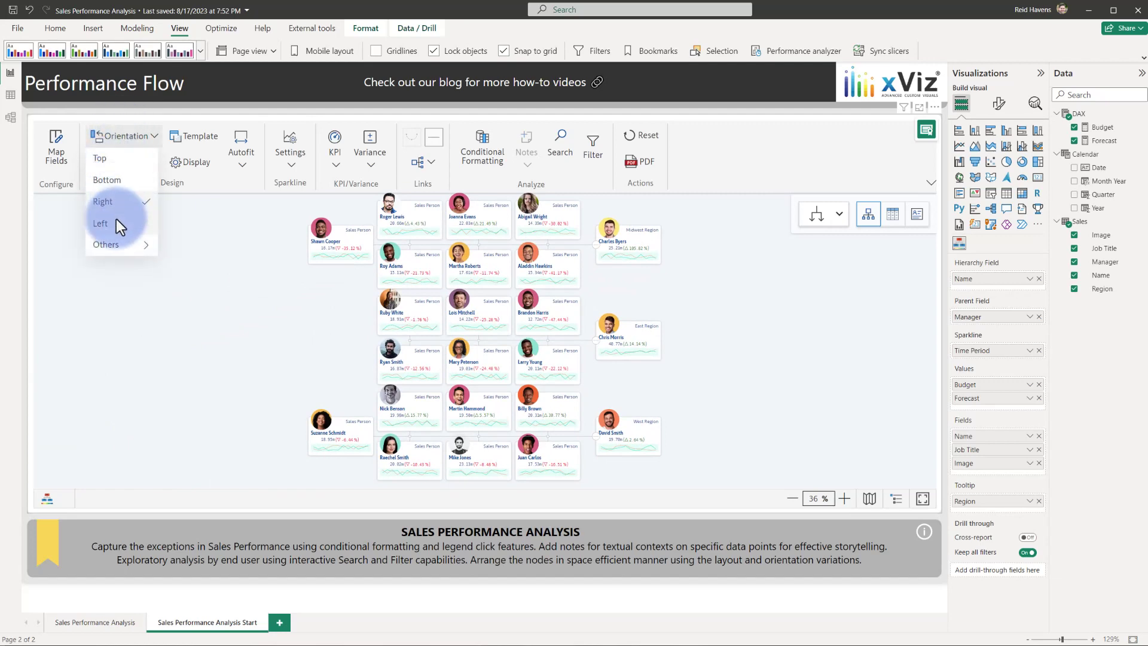
left_click(116, 216)
Step: Settle on the Top Left orientation from the Others options
left_click(110, 138)
mouse_move(110, 235)
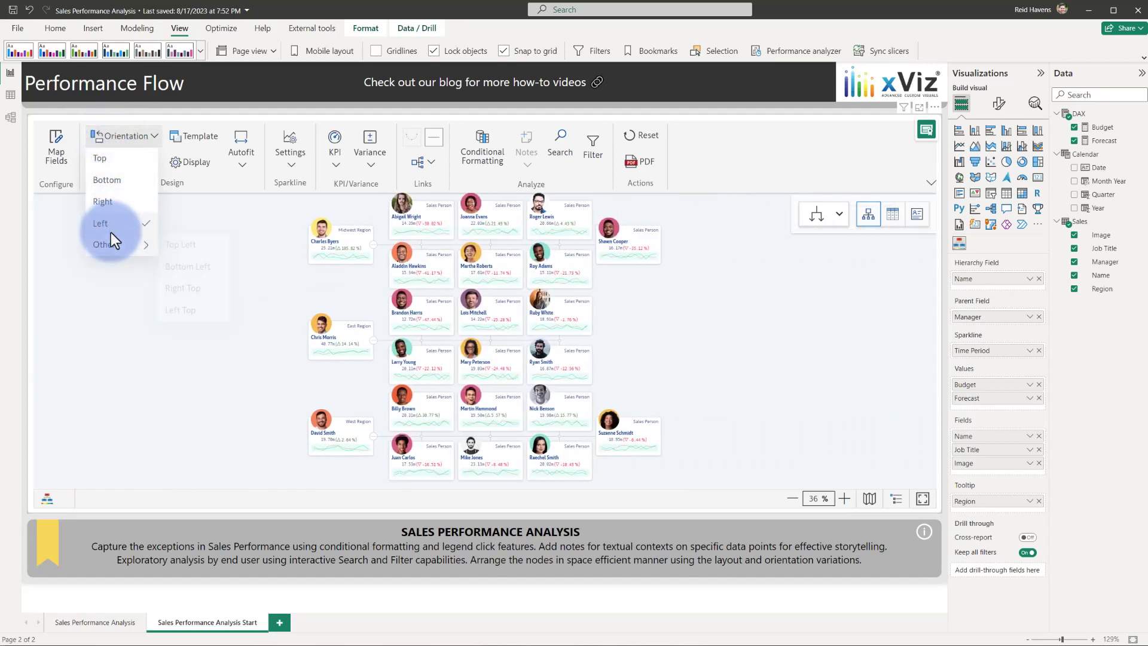
left_click(178, 243)
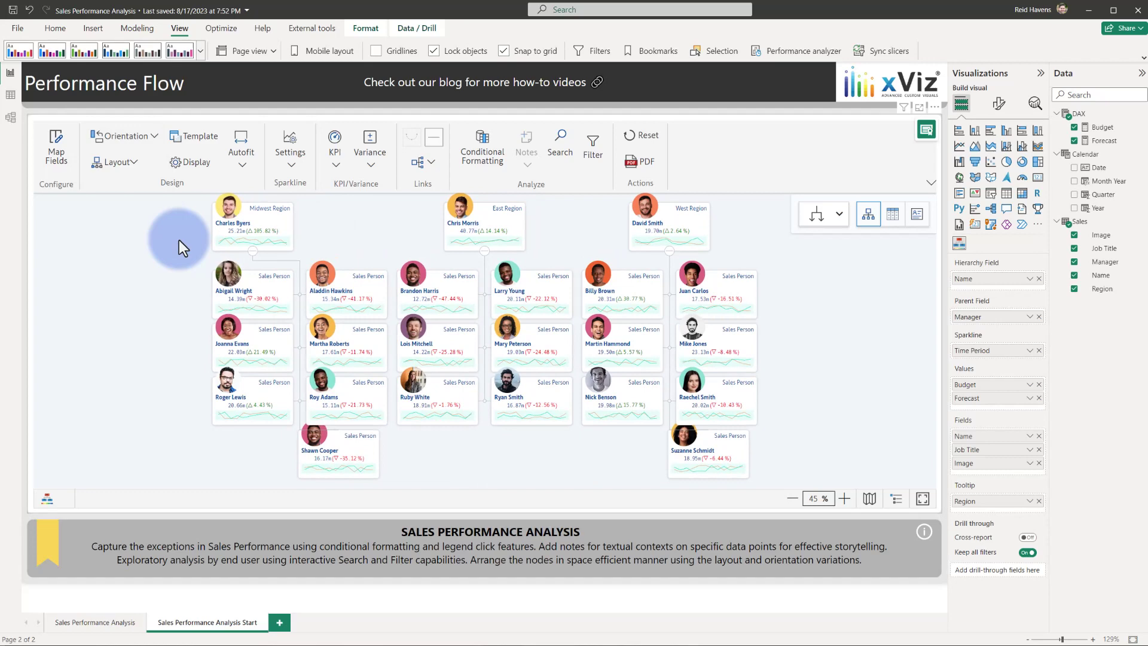
left_click(129, 134)
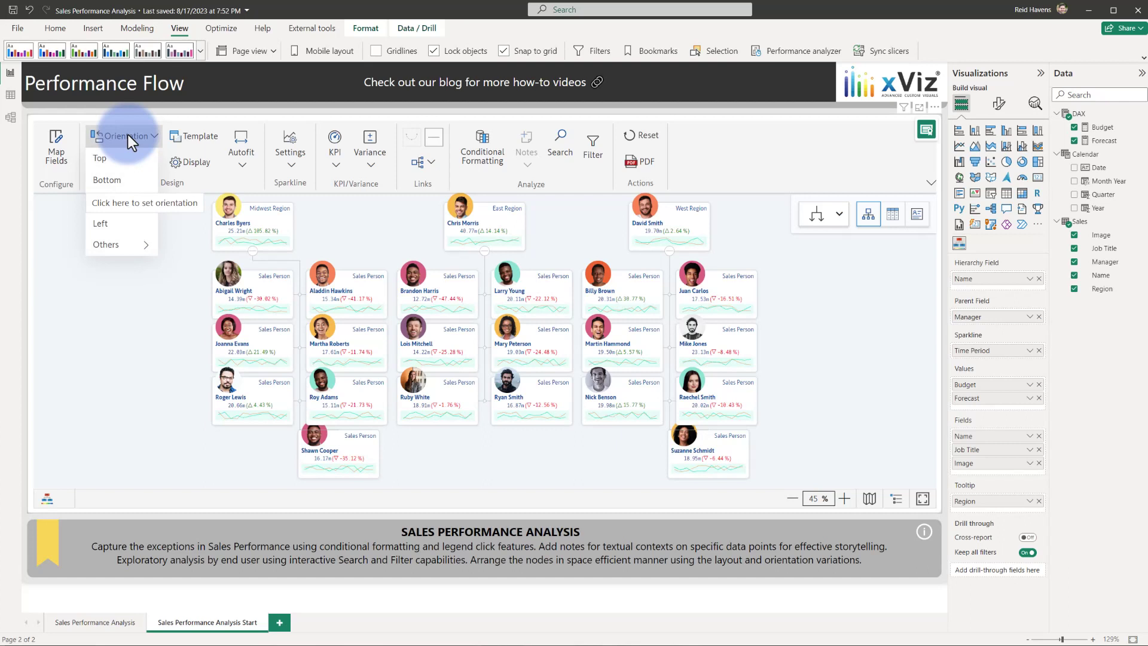
left_click(334, 164)
left_click(333, 205)
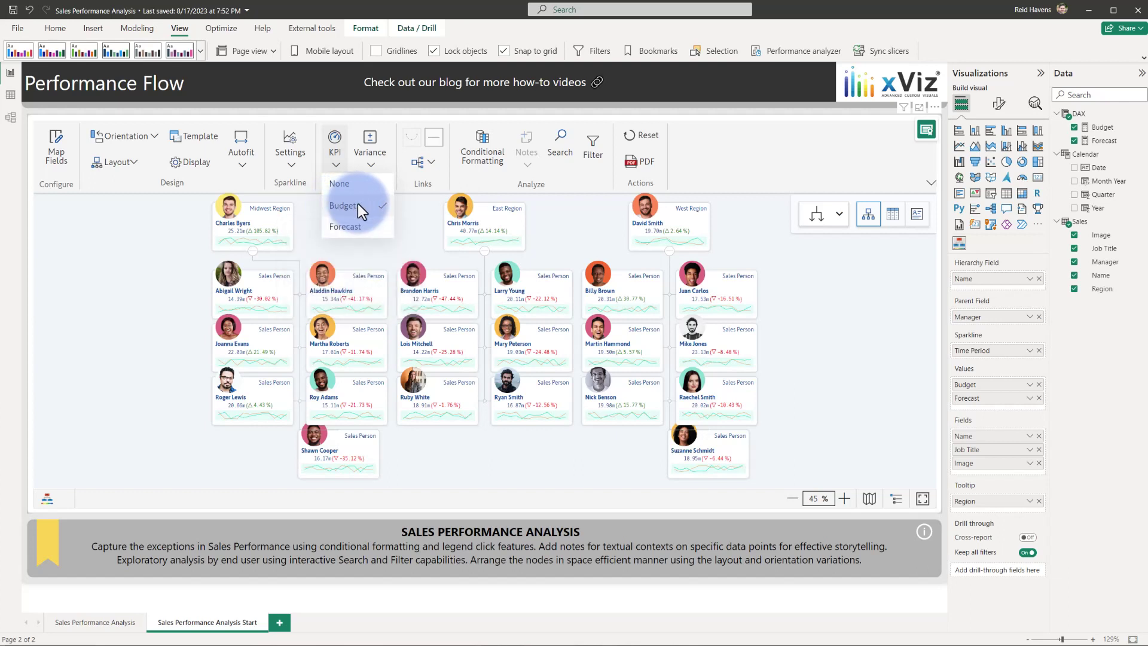
left_click(351, 227)
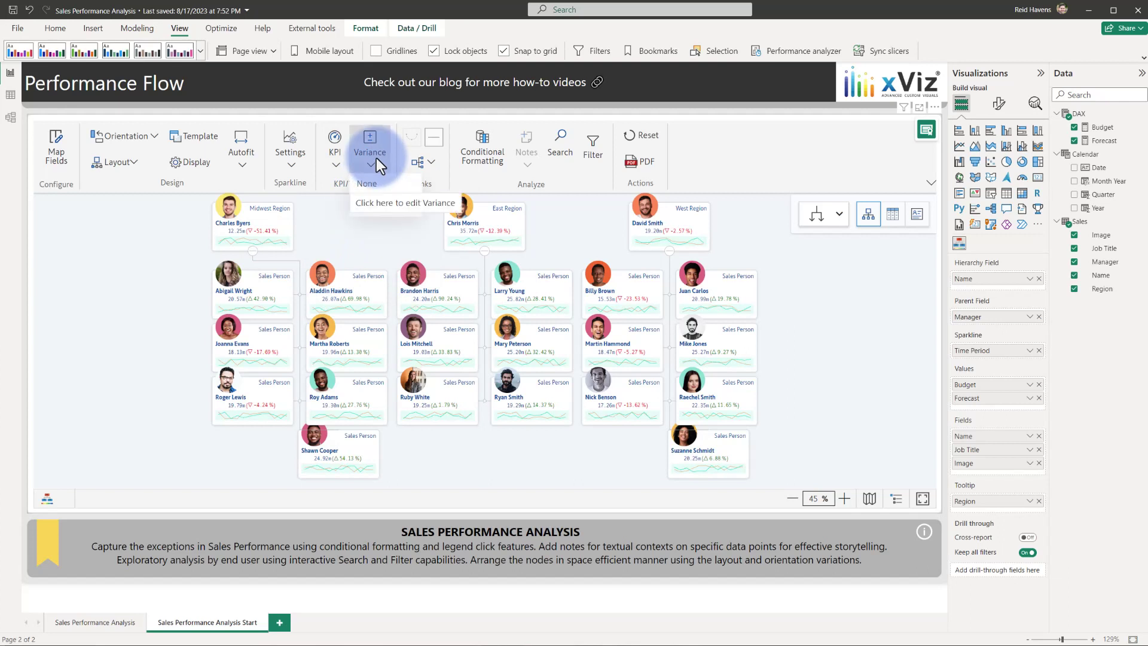
Step: Switch sparklines to Spline Chart and turn off Budget so only Forecast is plotted
left_click(290, 157)
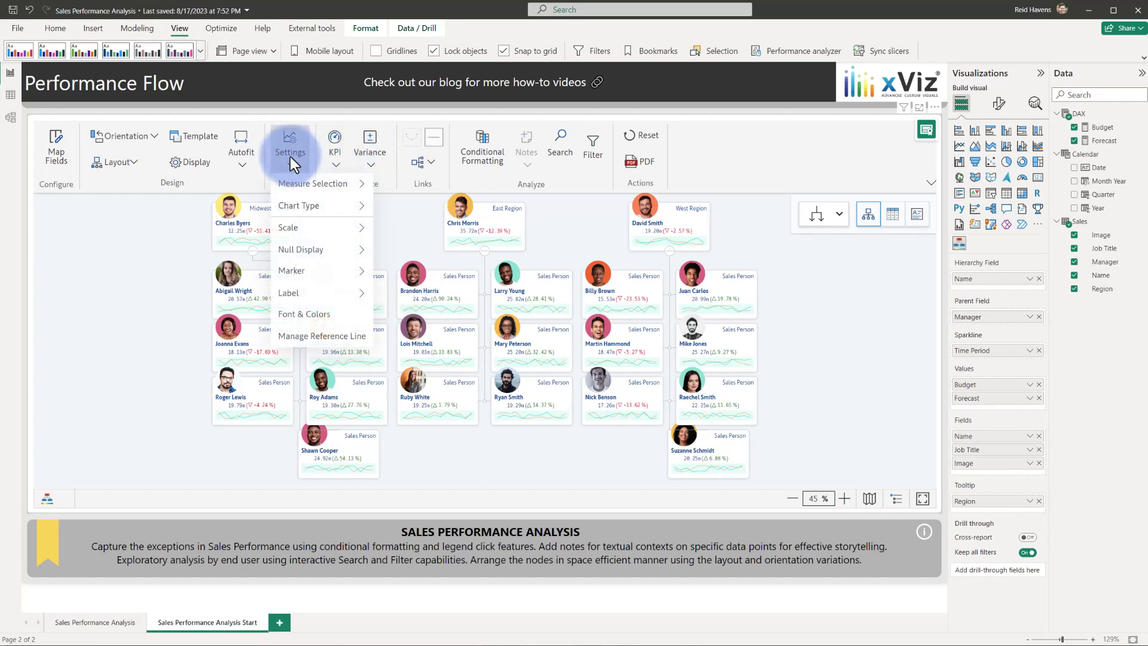
mouse_move(338, 205)
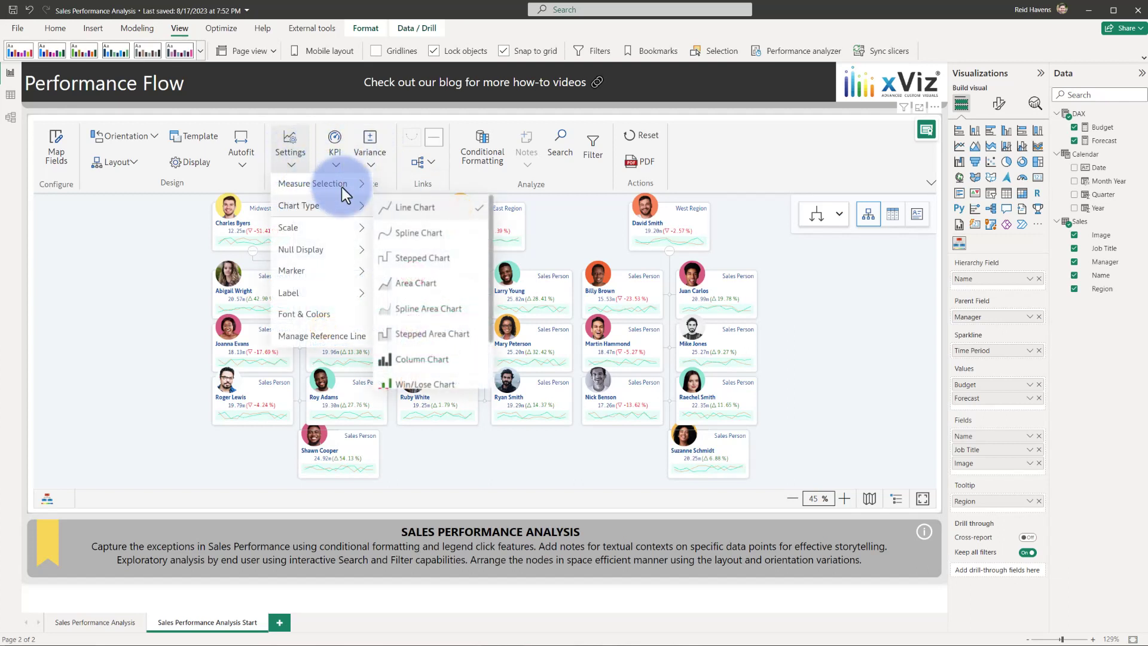
left_click(414, 232)
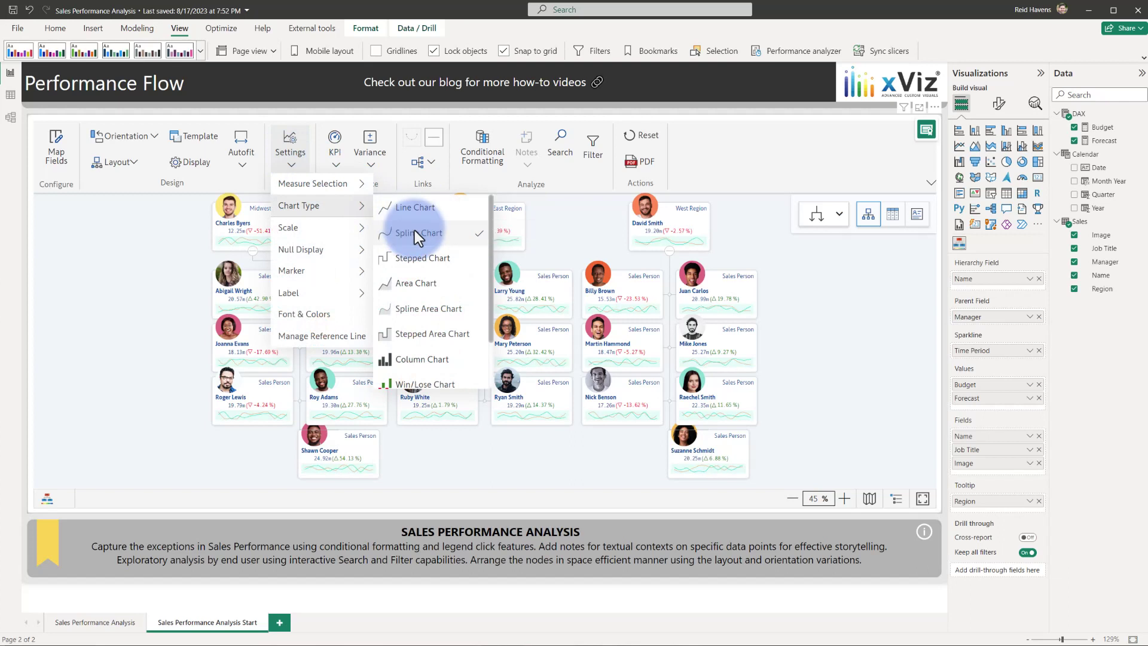
mouse_move(345, 193)
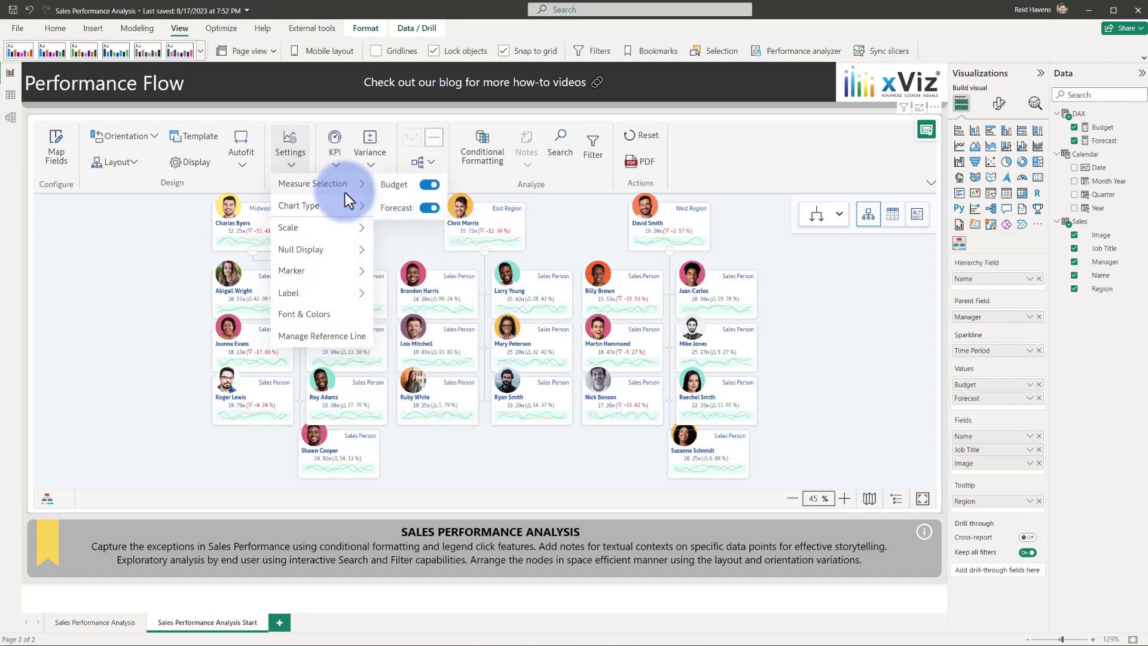
left_click(429, 185)
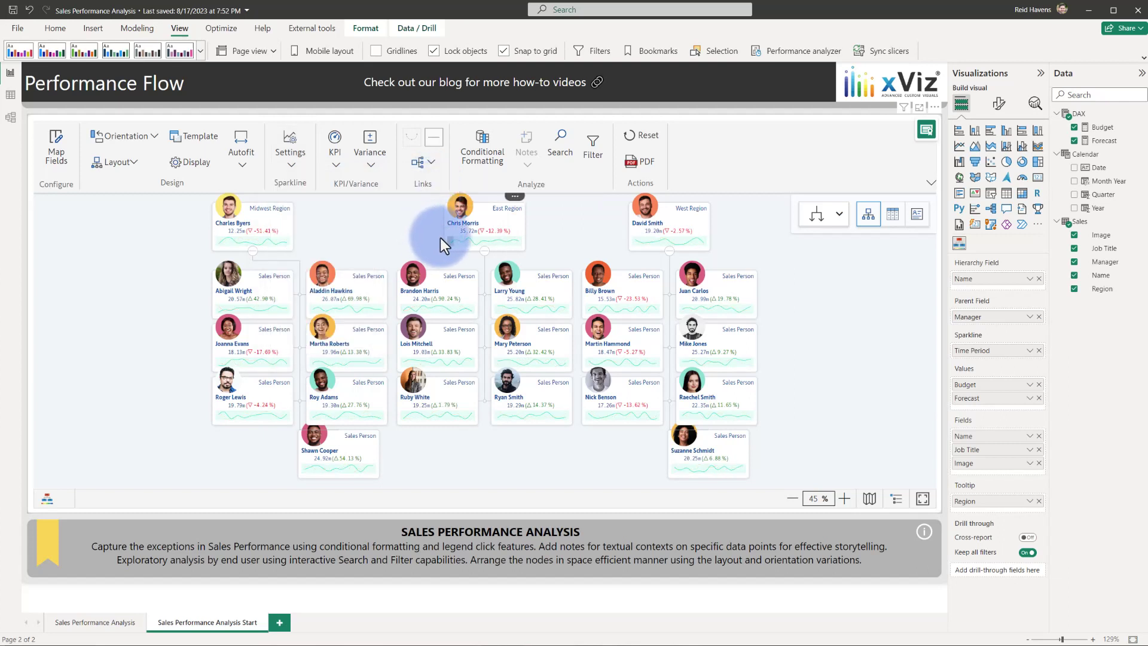
mouse_move(441, 237)
Step: Change the sparkline chart type to Spline Area Chart
left_click(291, 153)
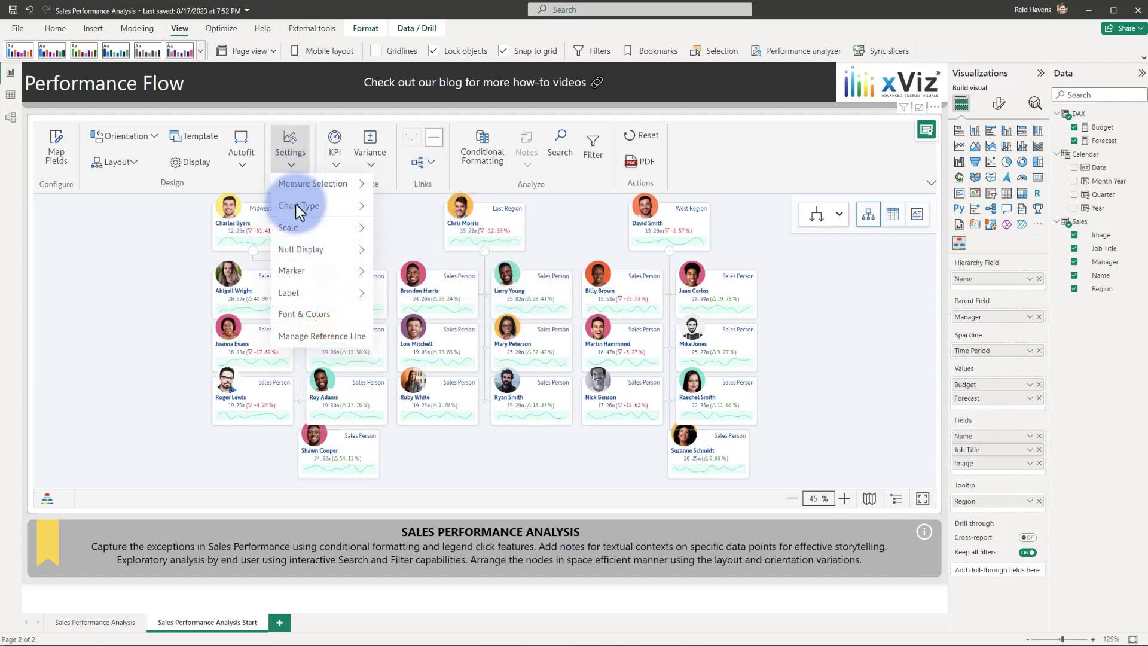
left_click(296, 216)
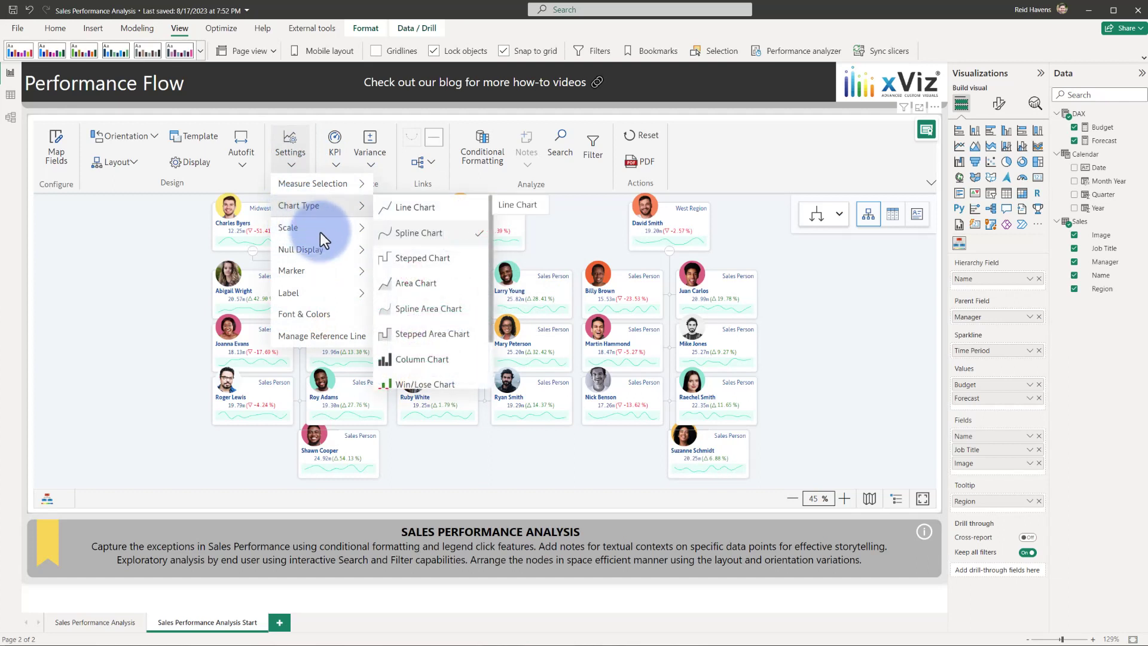
left_click(435, 310)
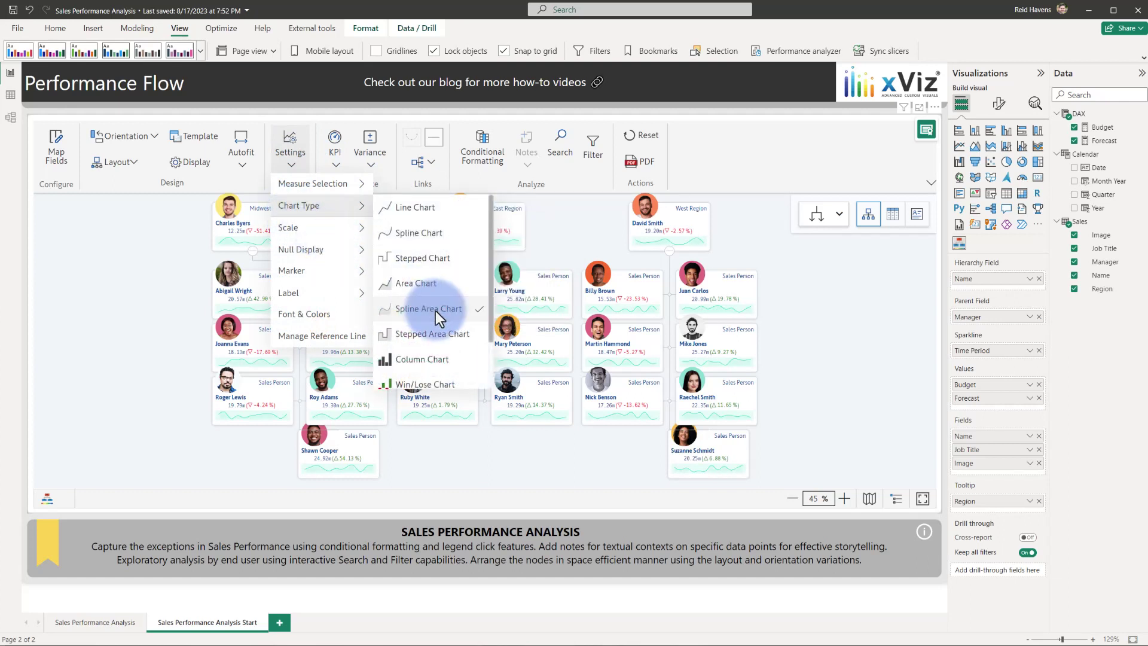
left_click(631, 252)
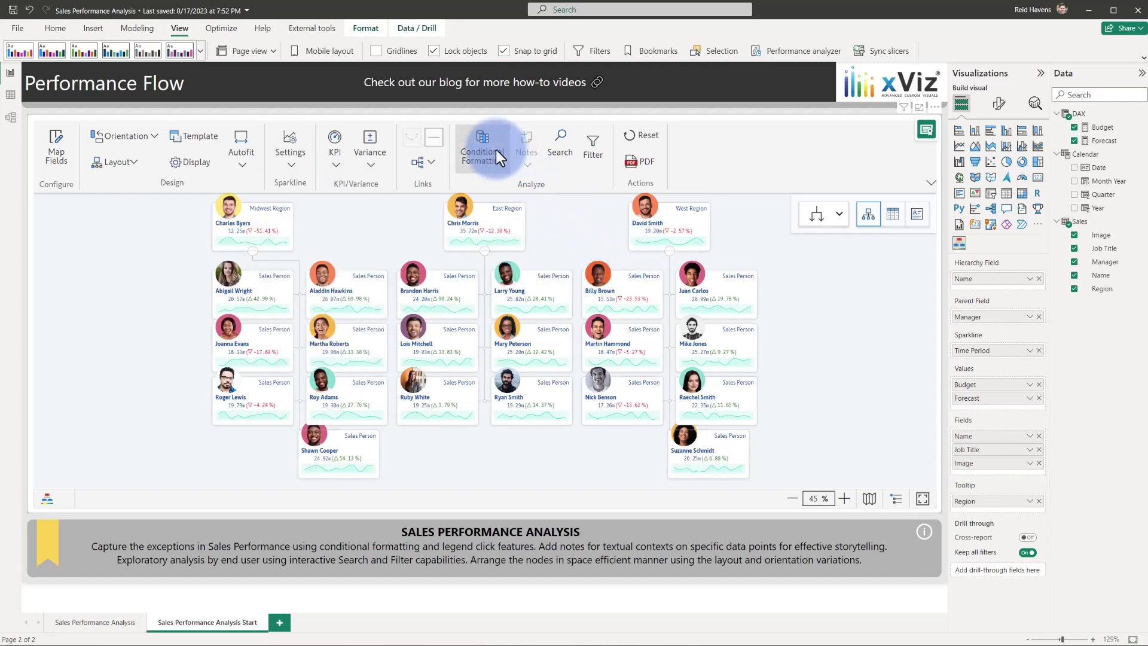
Step: Add and apply a 'High Variance' rule: red border when Variance percentage is less than 0.20
left_click(482, 141)
left_click(794, 183)
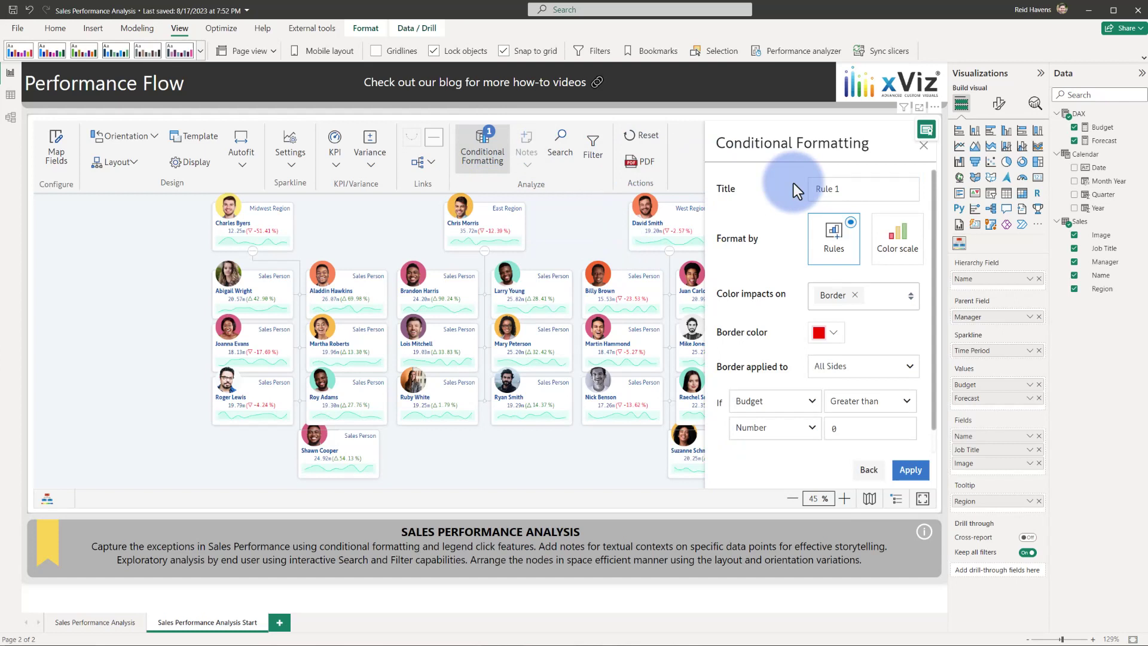
type("High Variance")
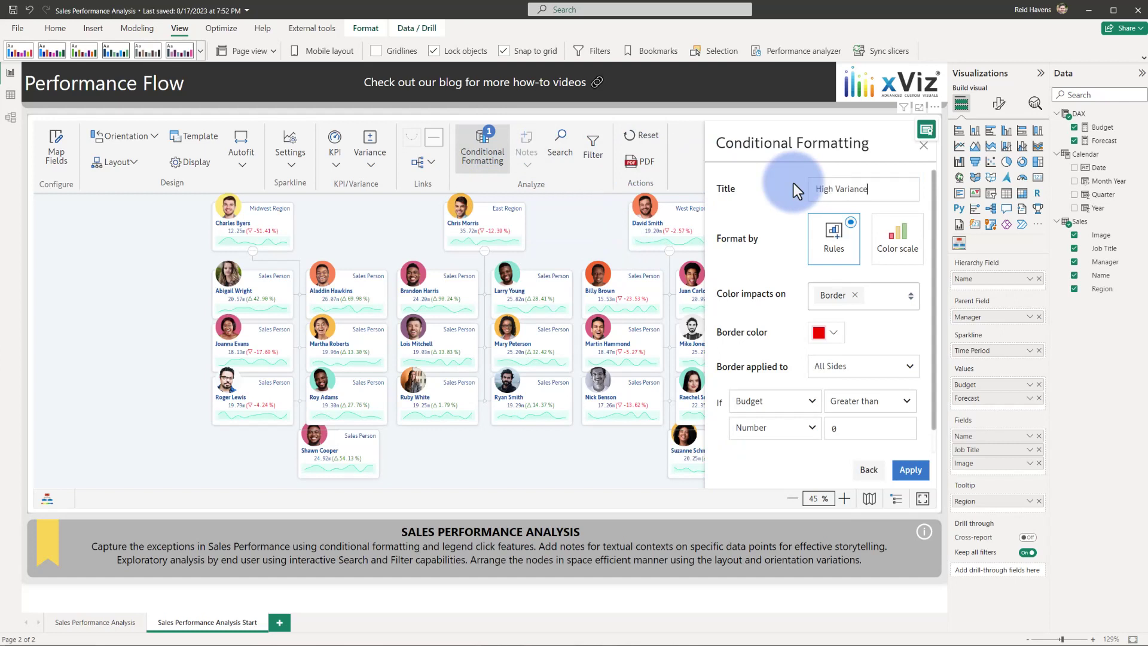
left_click(749, 403)
scroll(756, 414, "down", 4)
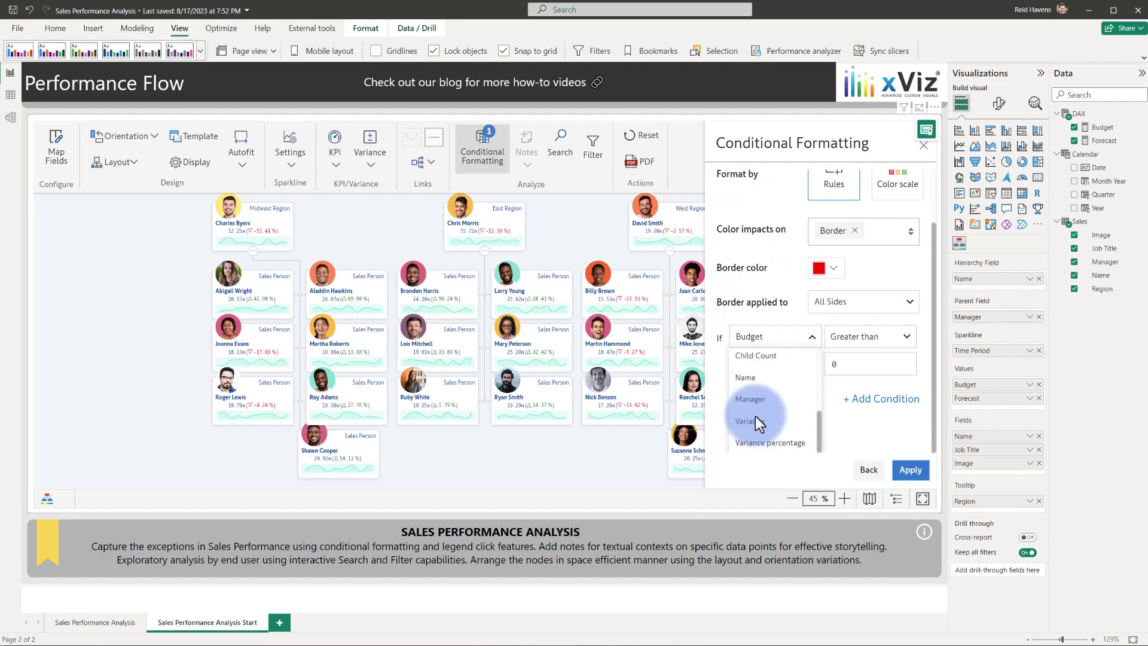
left_click(768, 445)
left_click(871, 380)
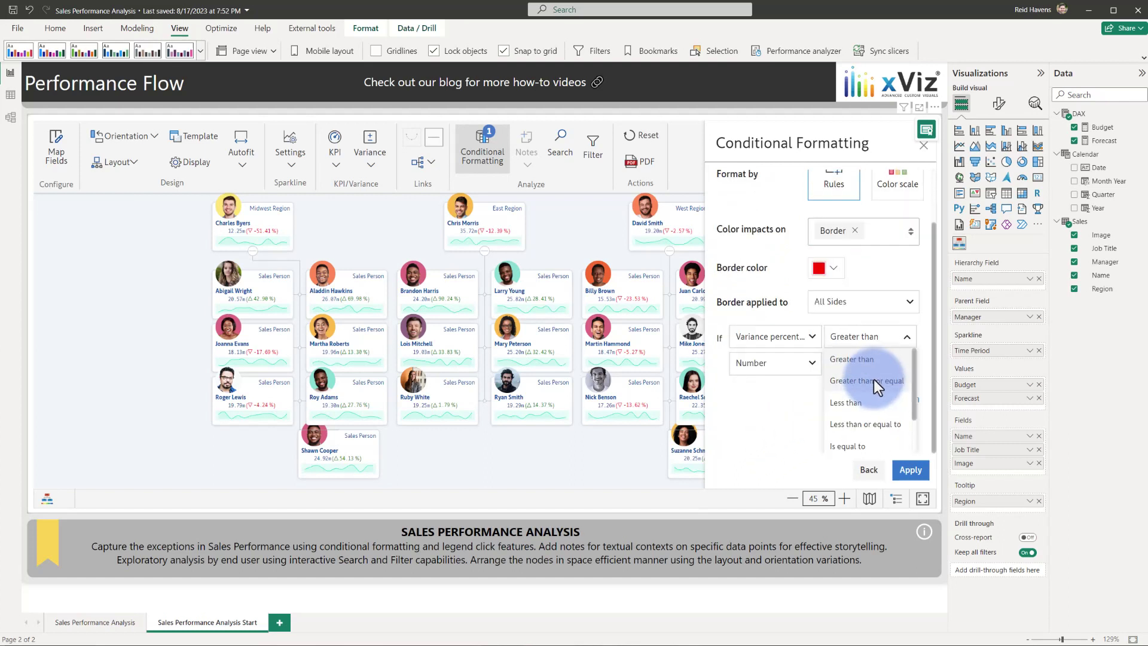
left_click(863, 405)
left_click(853, 399)
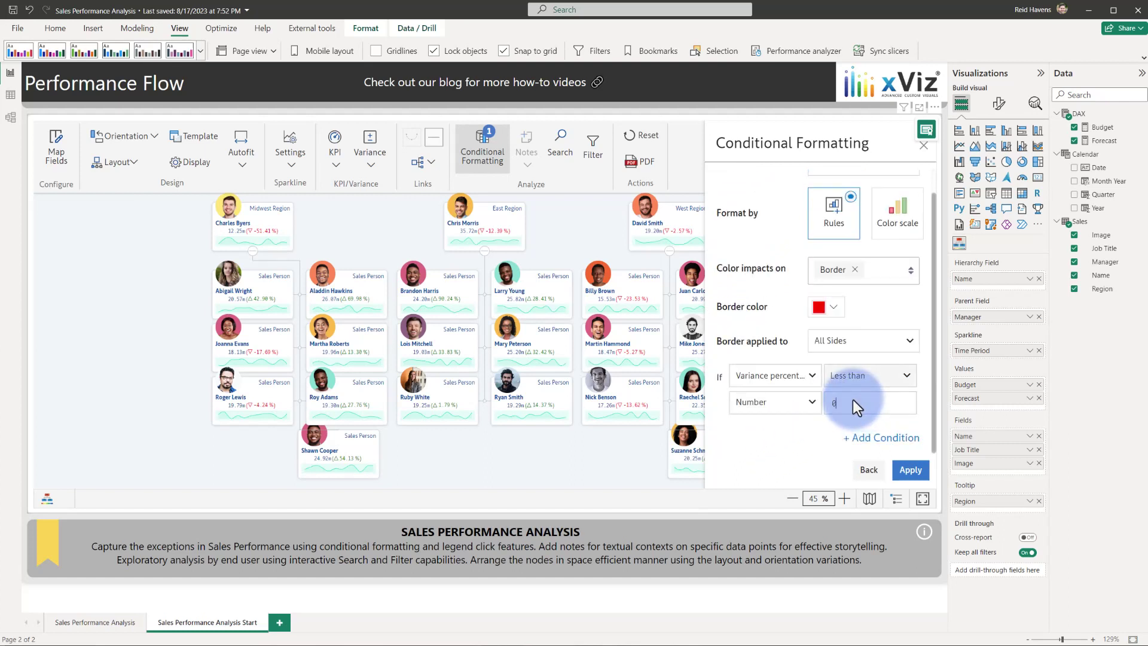
type("0.20")
left_click(910, 470)
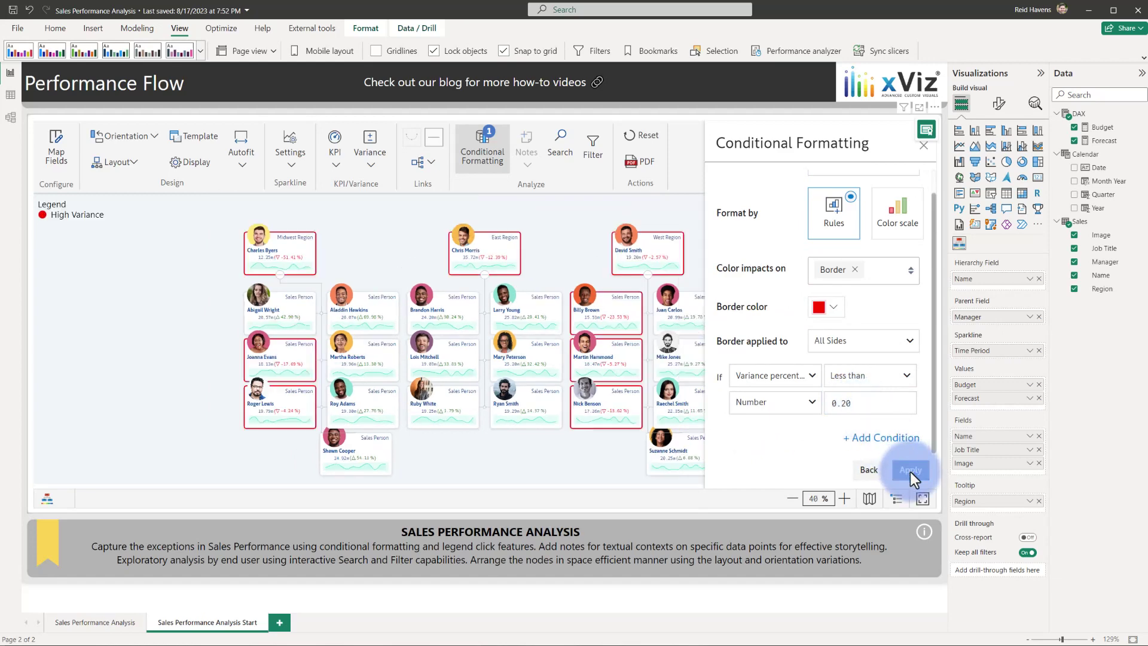
Step: Close the formatting panel and toggle the High Variance legend to highlight, then restore, nodes
left_click(920, 147)
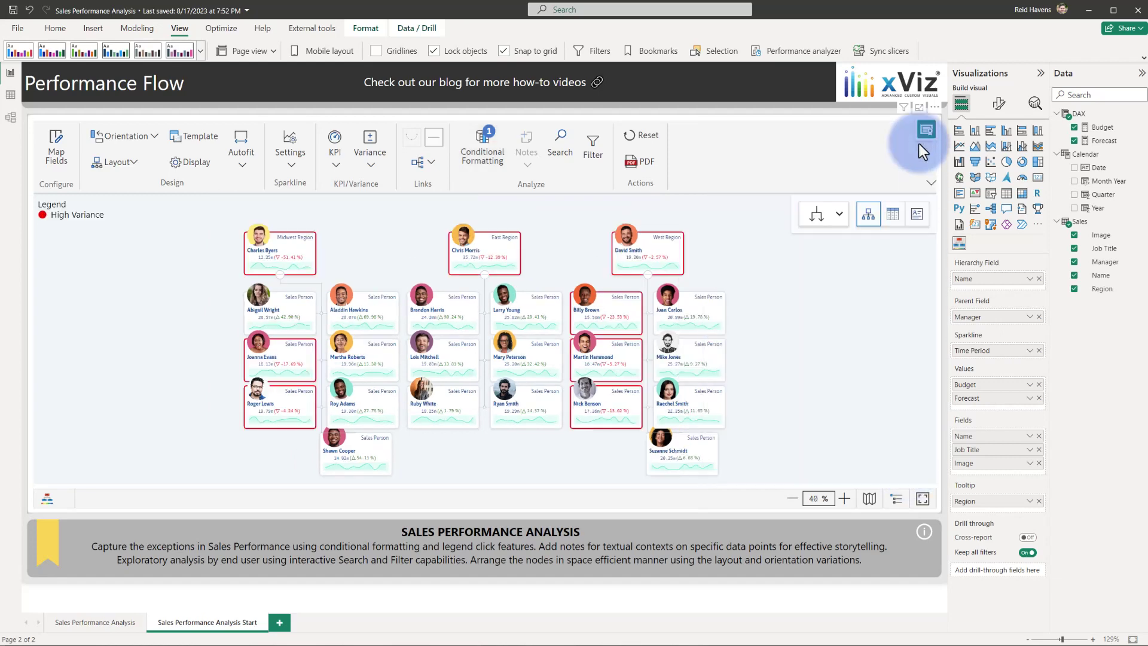
left_click(781, 157)
left_click(74, 214)
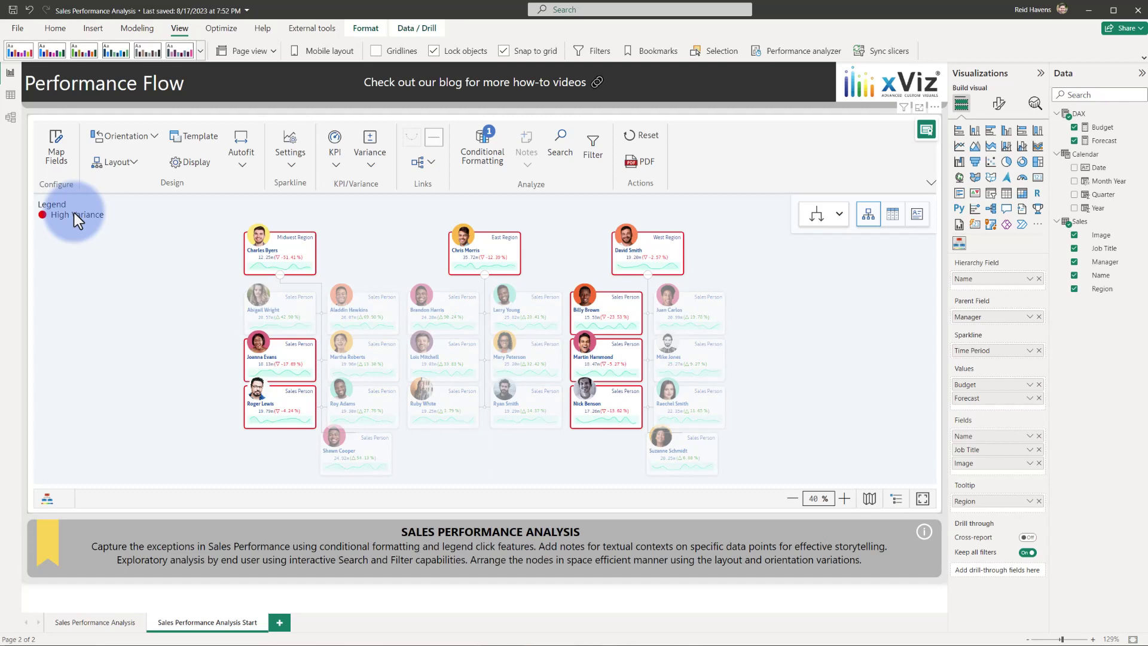
left_click(75, 213)
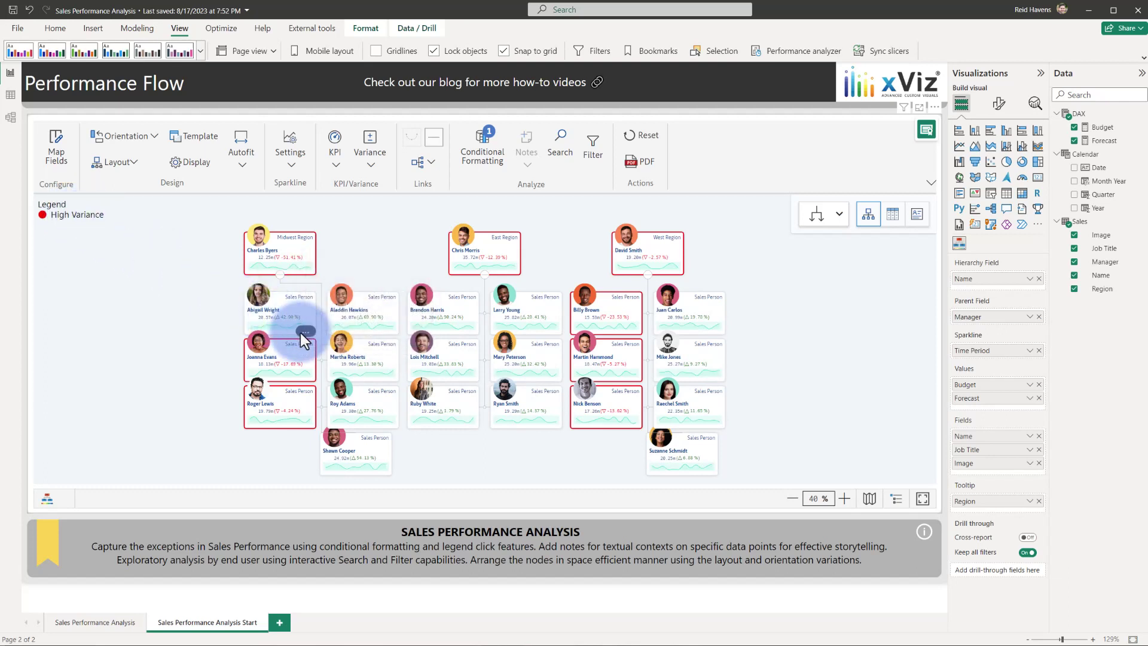
Step: Save the note 'Let's discuss improvemenet strategy next meeting' on a salesperson's card
left_click(305, 333)
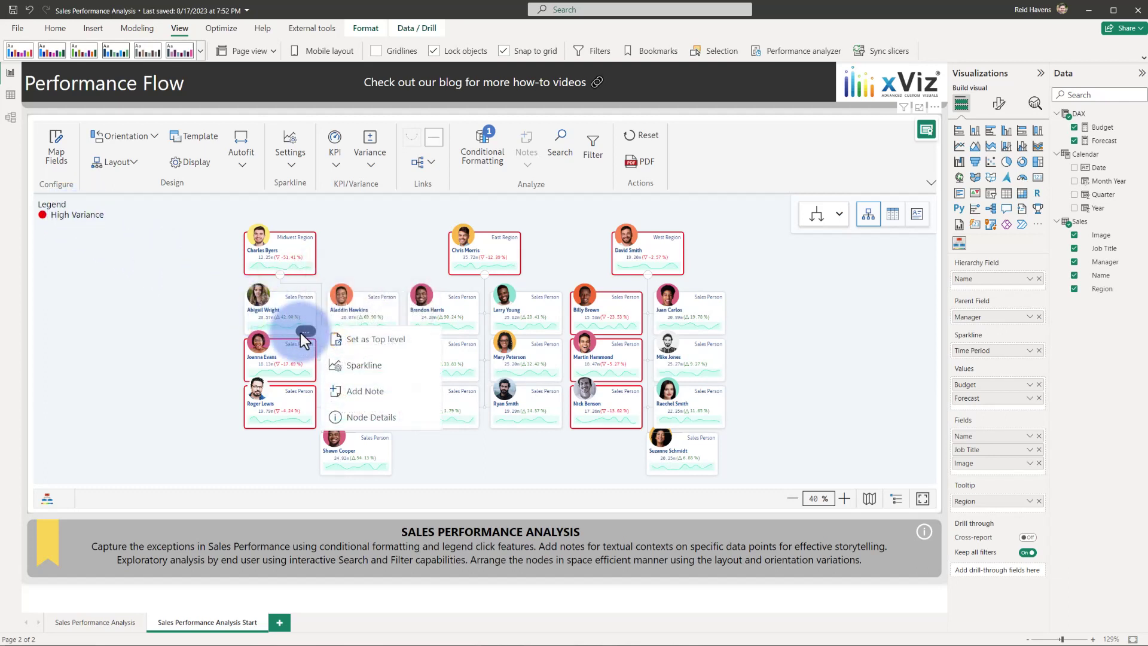
left_click(366, 391)
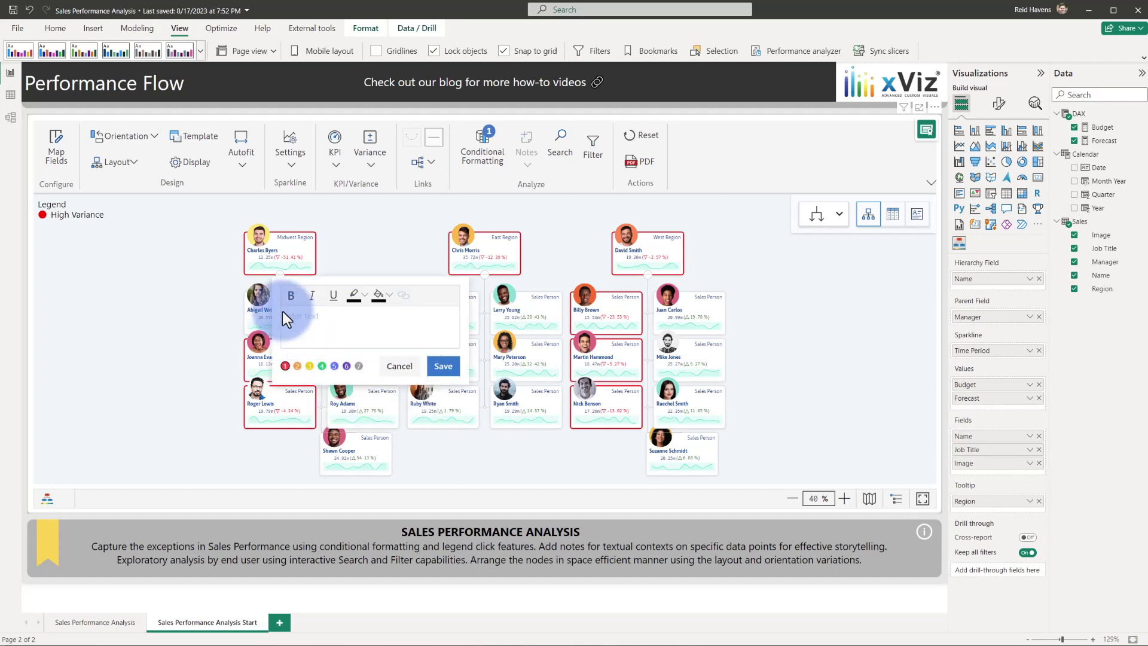
type("Let's discuss improvemenet strategy next meeting")
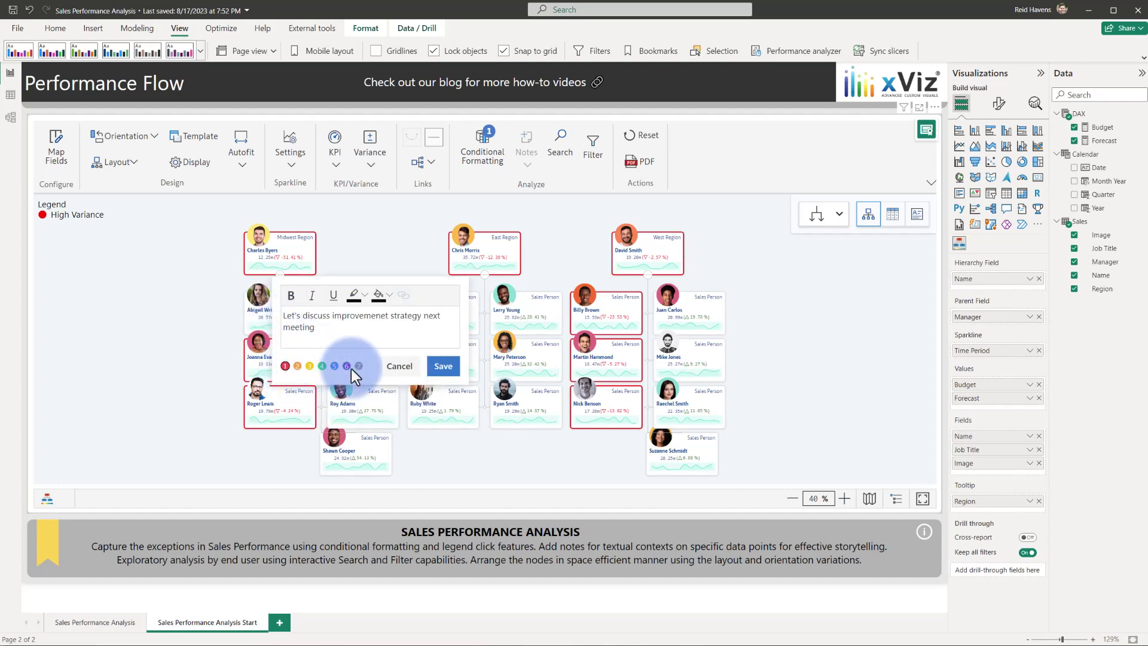
left_click(449, 367)
mouse_move(250, 386)
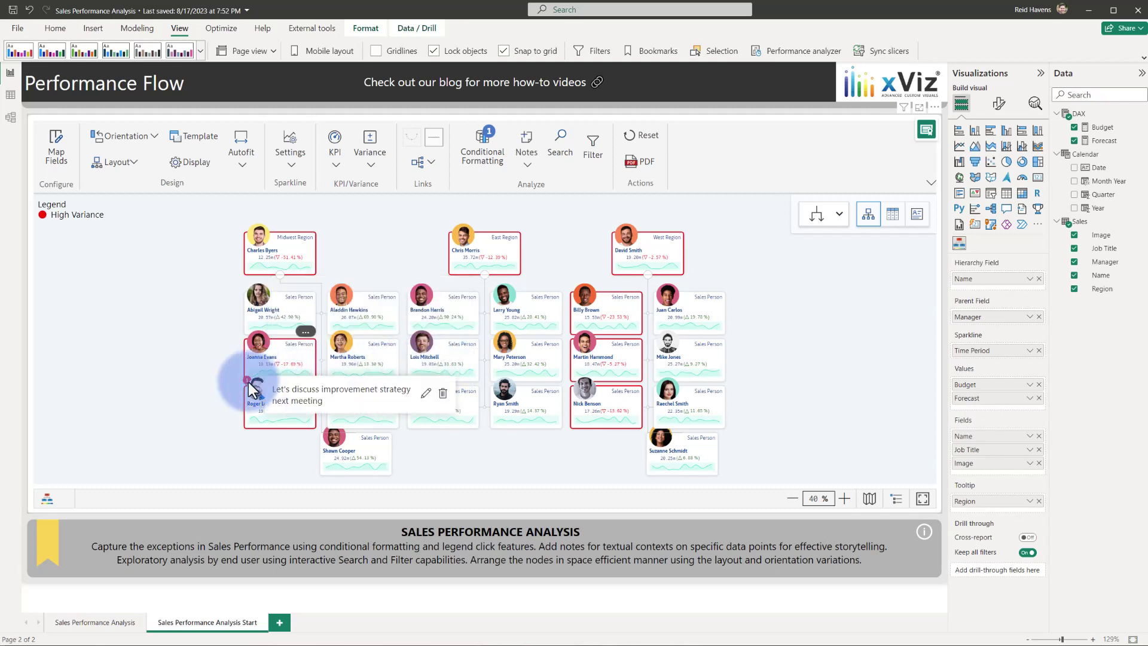